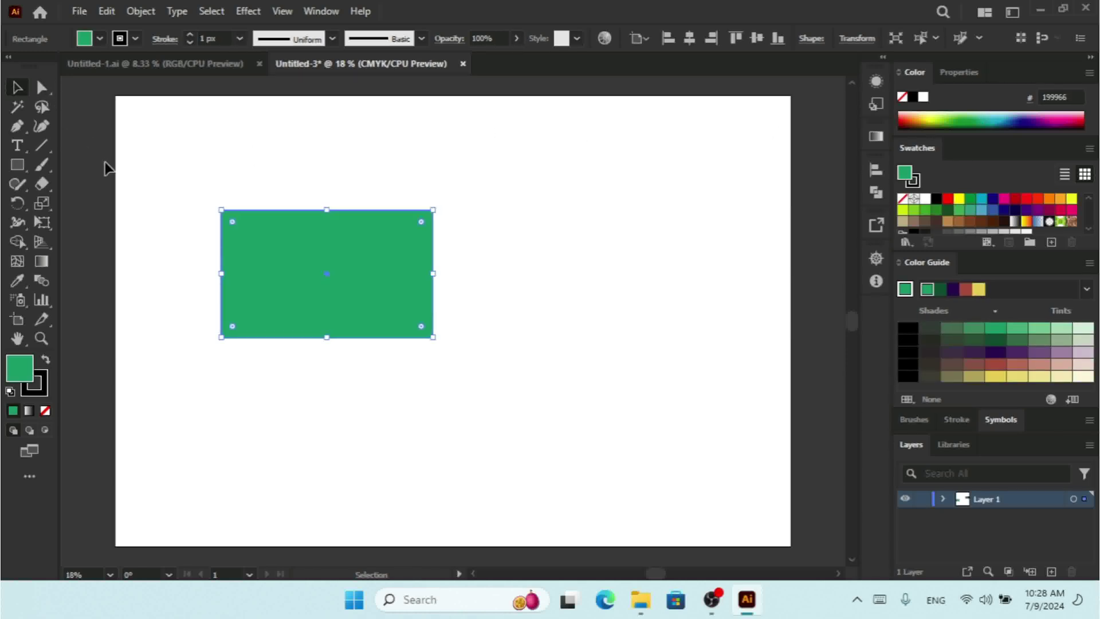
Duplicate the green rectangle three times and arrange the four rectangles in an aligned two-by-two grid
key("a")
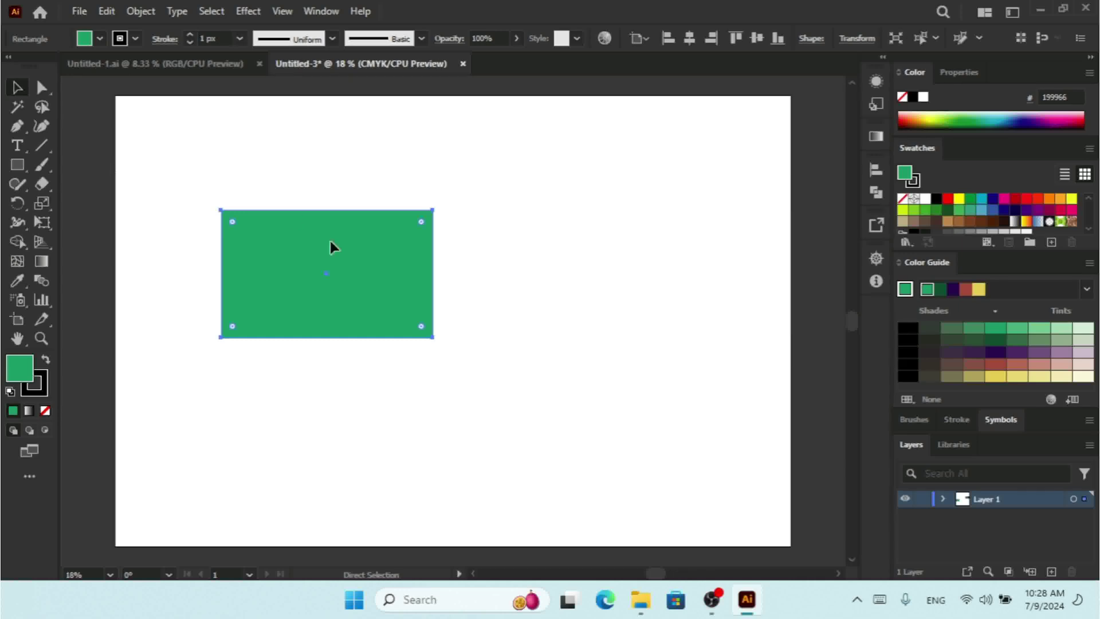
key("ctrl+c")
key("ctrl+v")
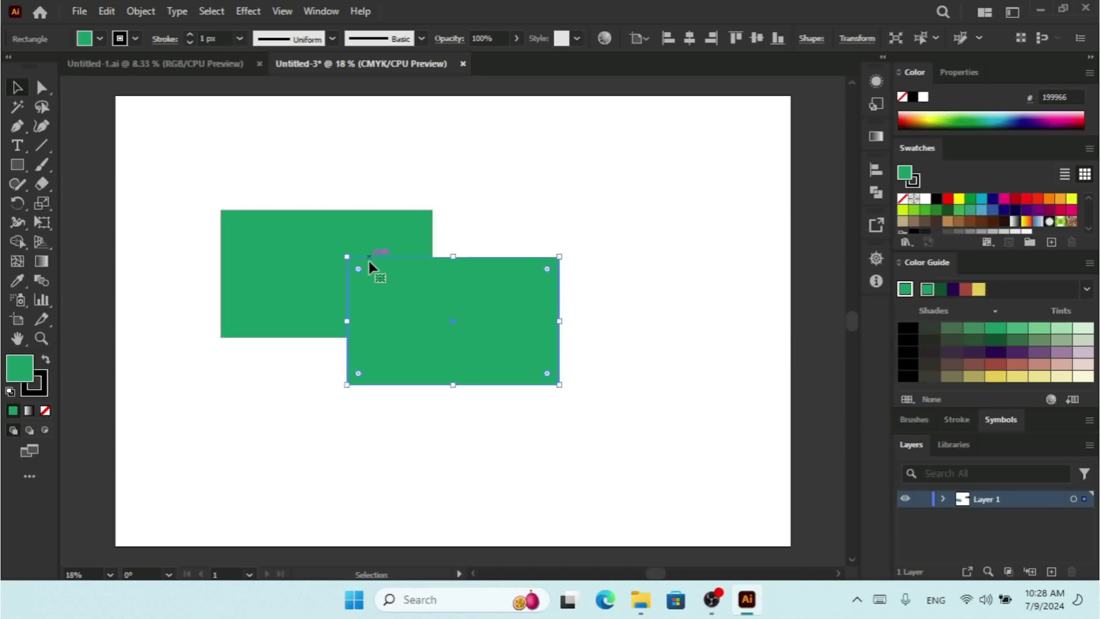
left_click_drag(498, 275, 589, 246)
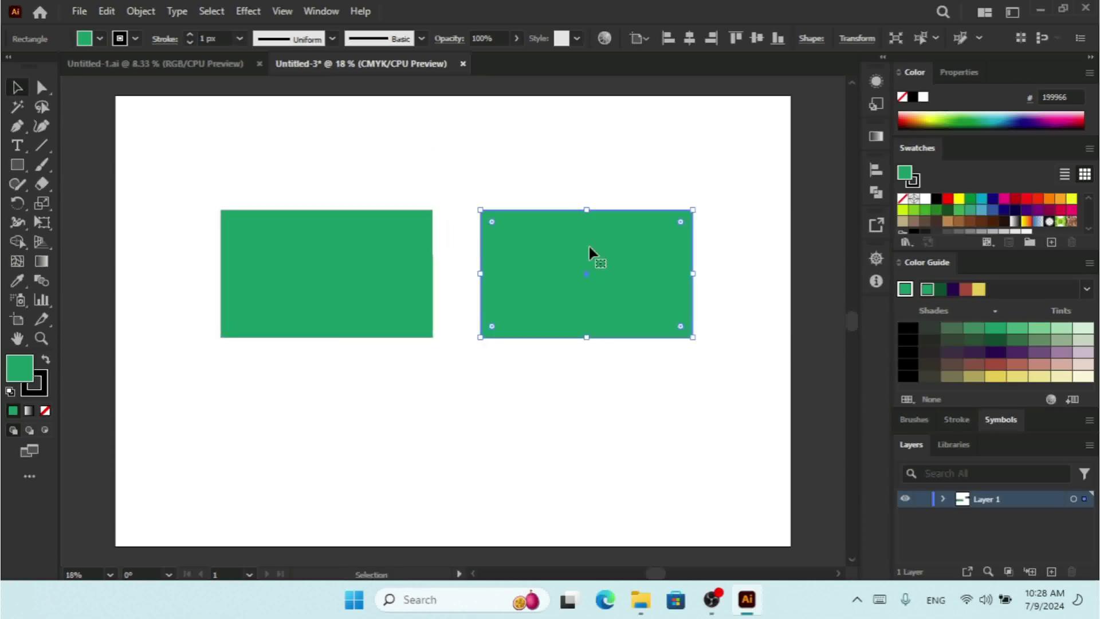
key("ctrl+v")
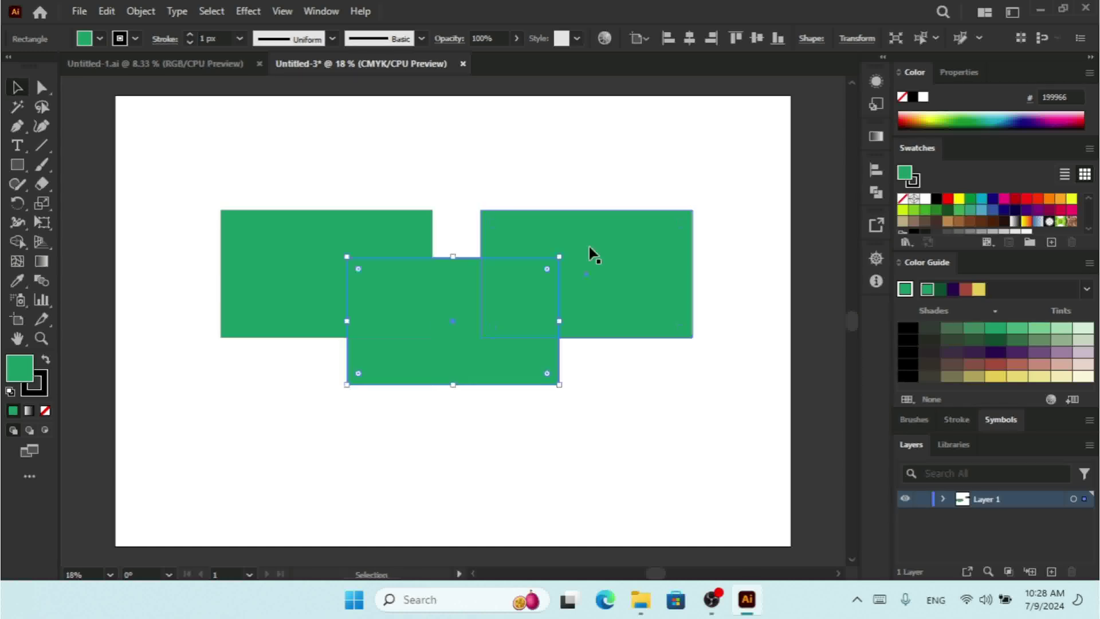
left_click_drag(478, 306, 333, 422)
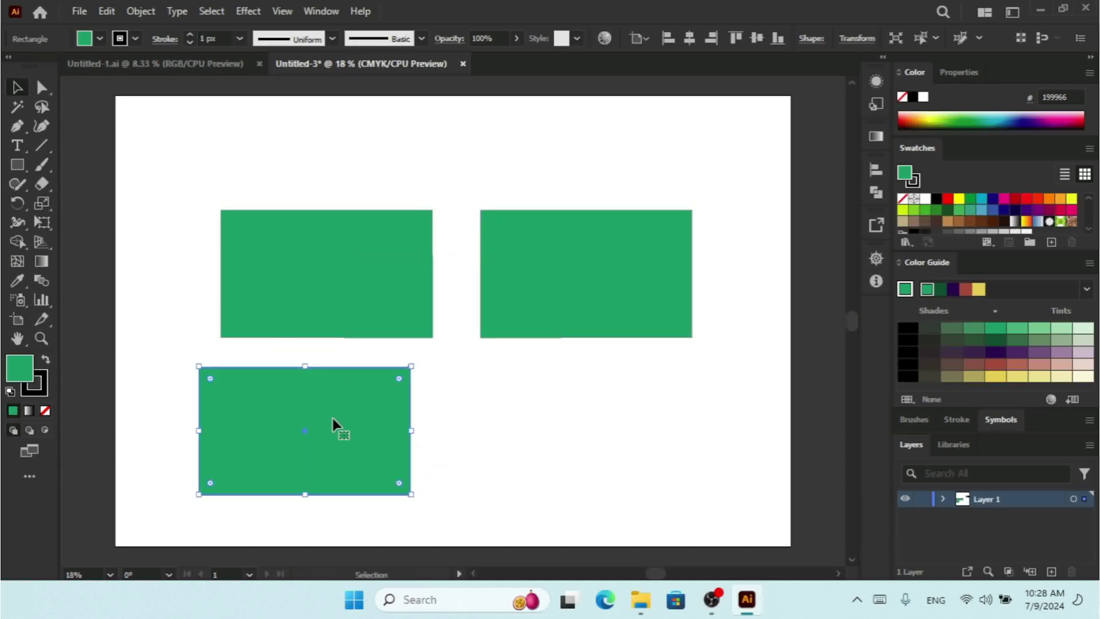
key("ctrl+v")
left_click_drag(504, 320, 591, 418)
left_click_drag(332, 421, 352, 421)
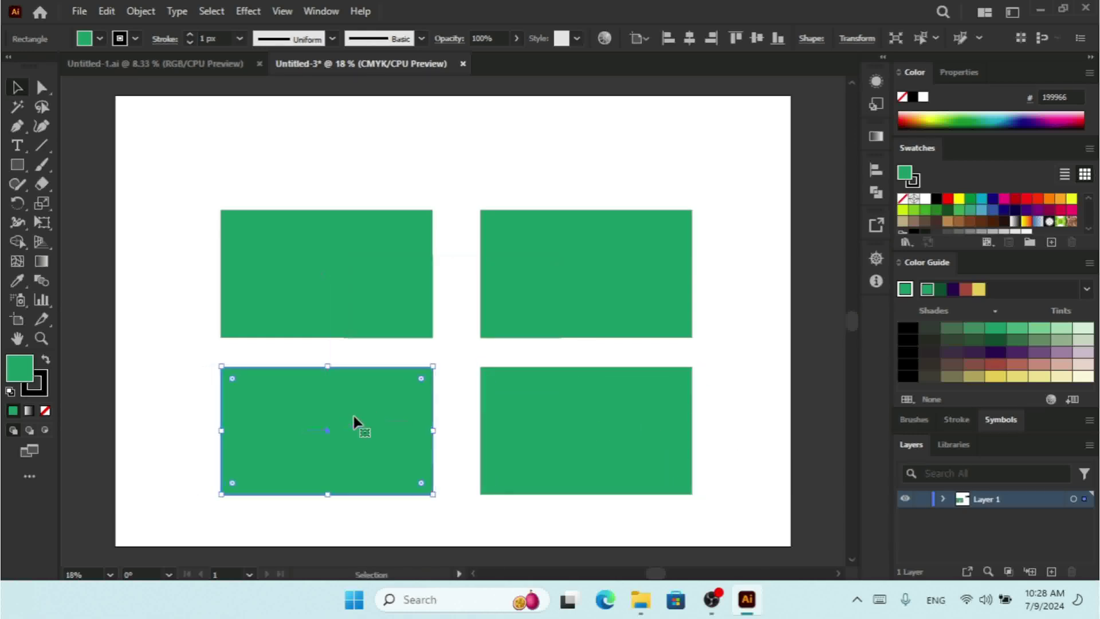
Set the opacity of the upper-right rectangle to 80%
left_click(304, 297)
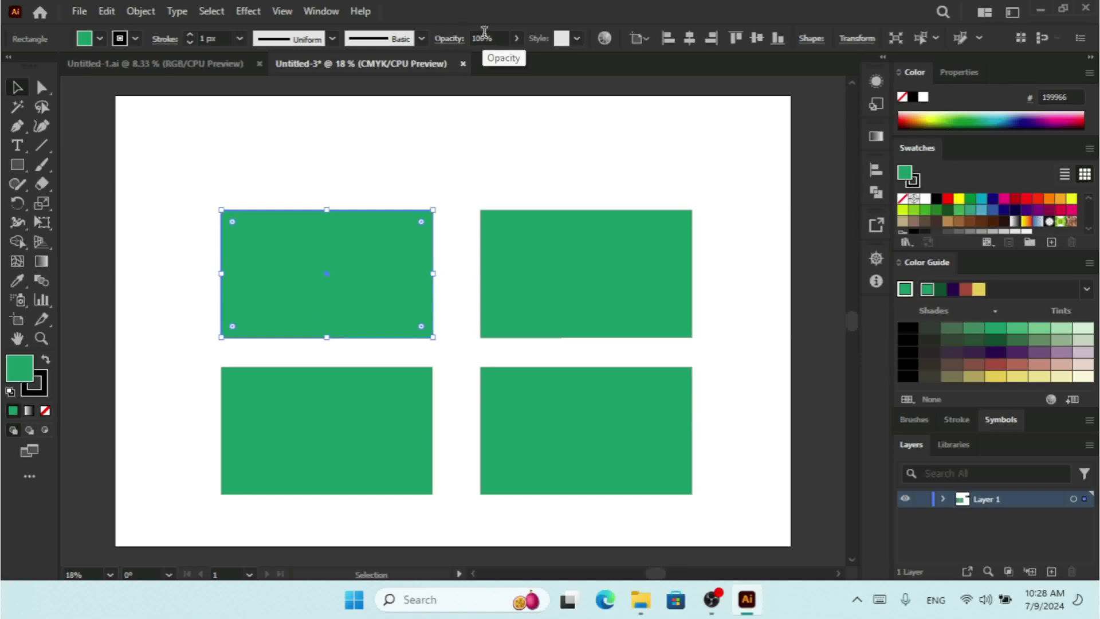
left_click(589, 255)
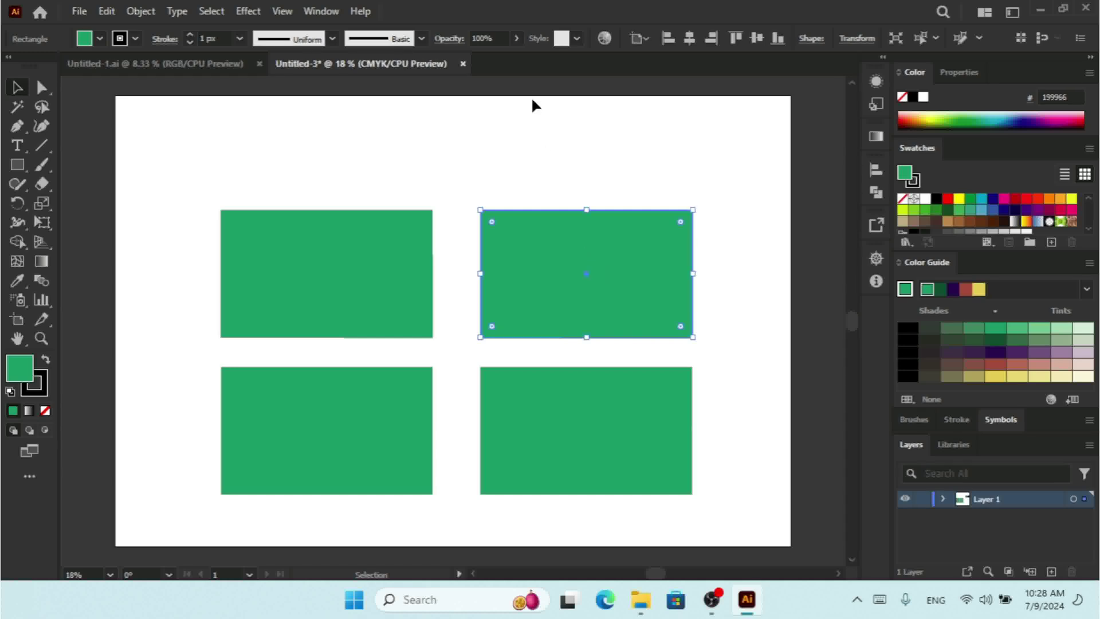
left_click(491, 38)
type("80")
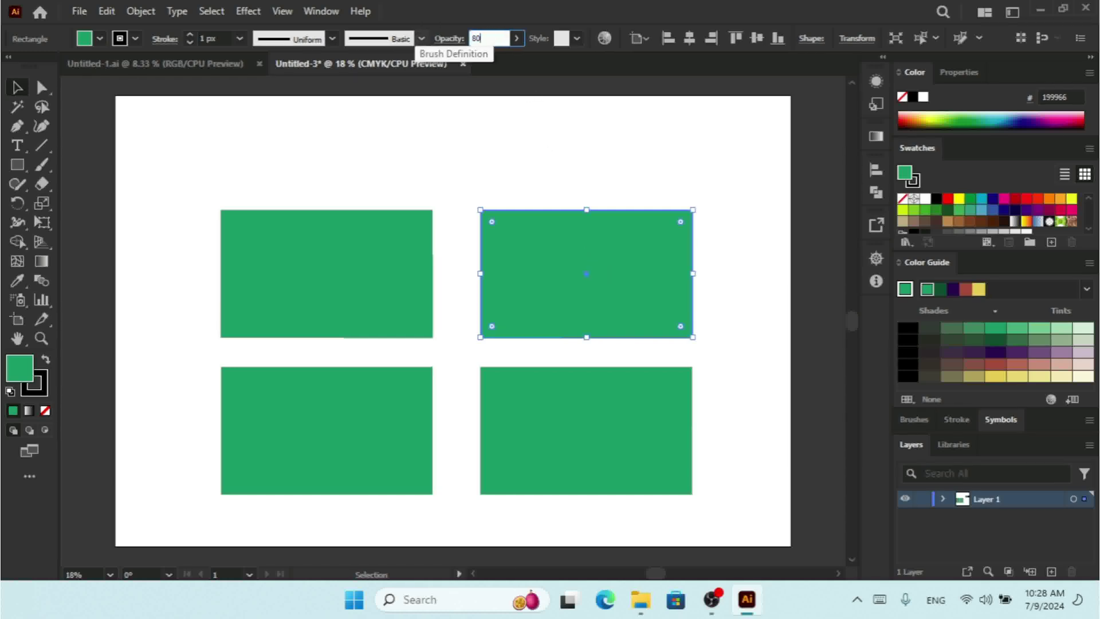
key("Return")
Set the opacity of the lower-left rectangle to 50%
left_click(369, 424)
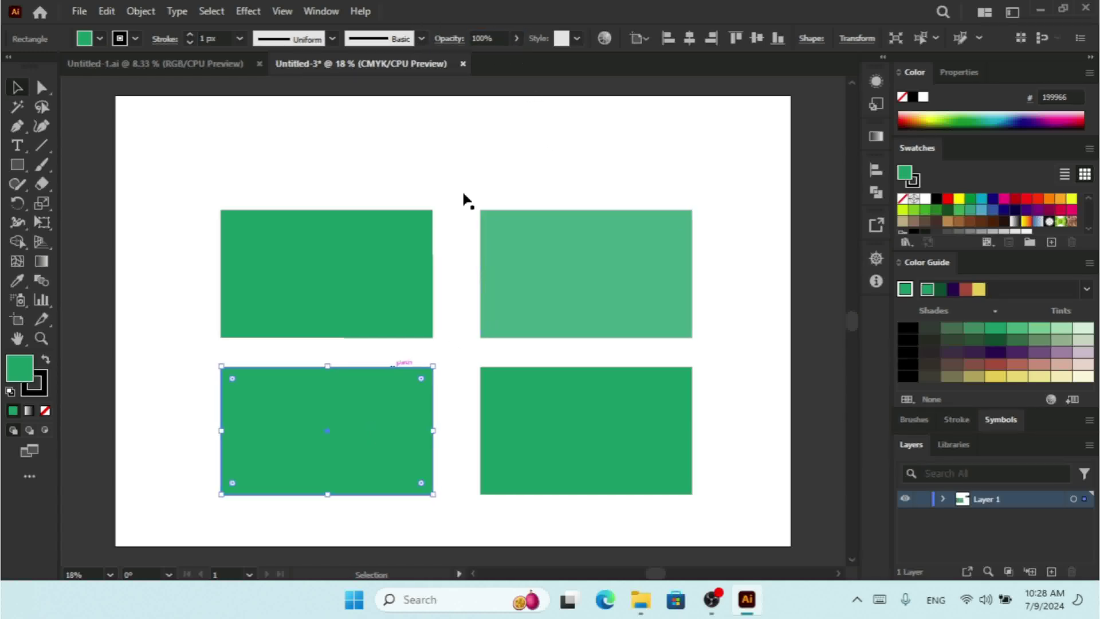
left_click(500, 36)
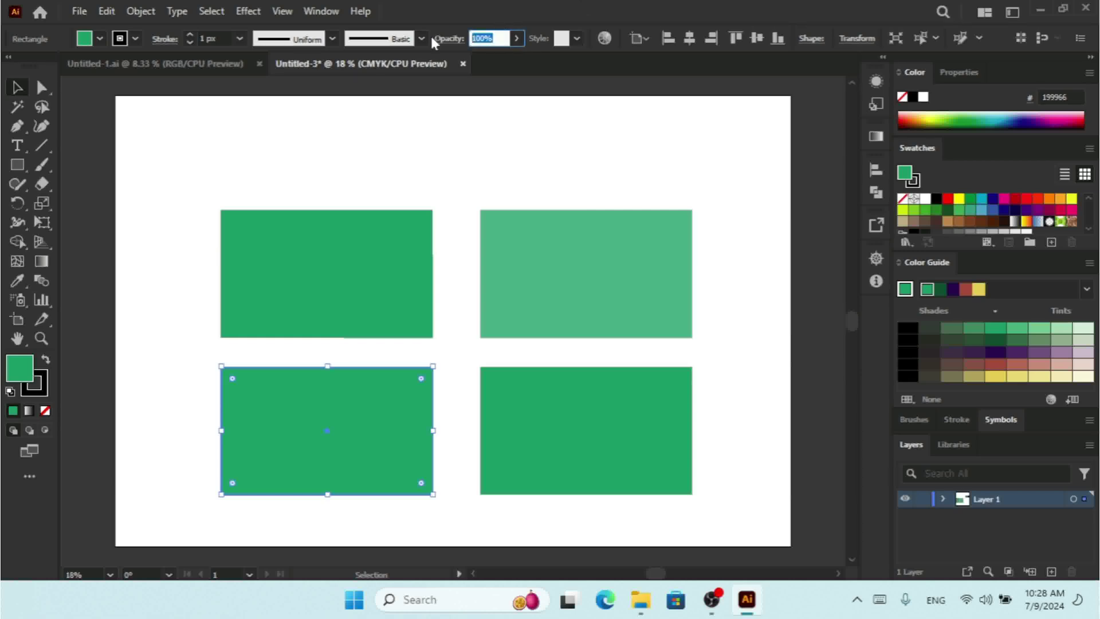
type("100")
key("Return")
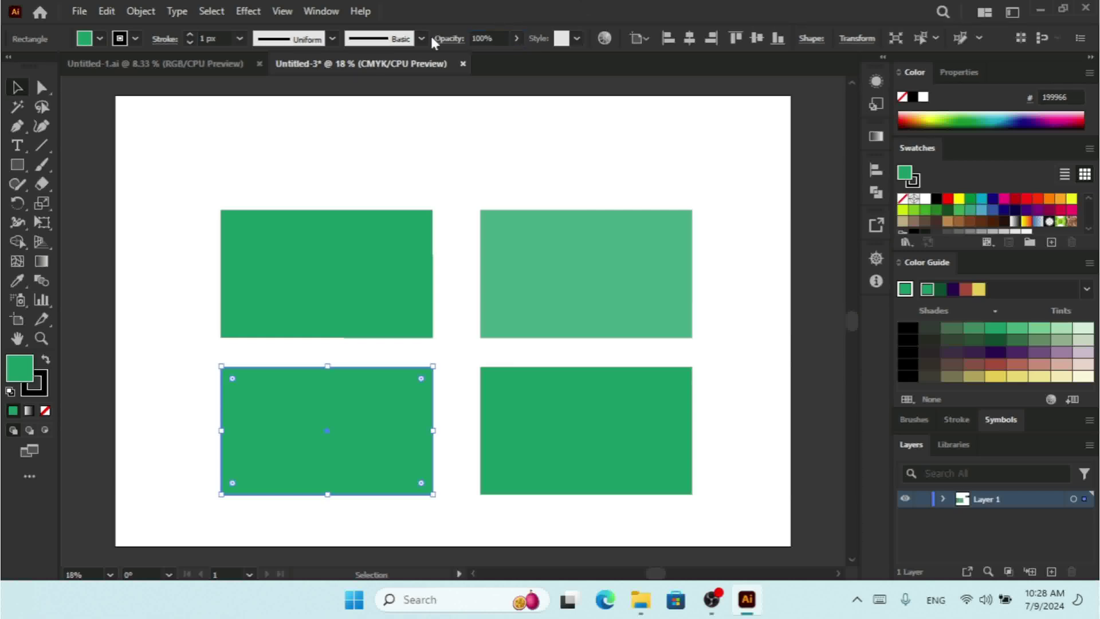
left_click(490, 39)
type("50")
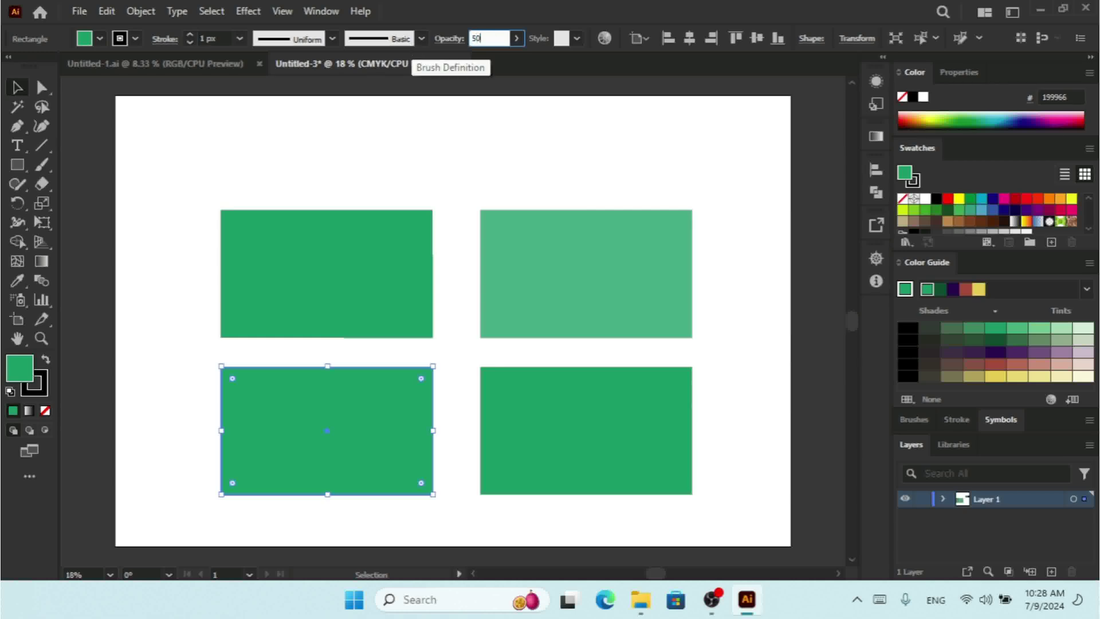
key("Return")
Set the opacity of the lower-right rectangle to 20% and deselect it
left_click(556, 401)
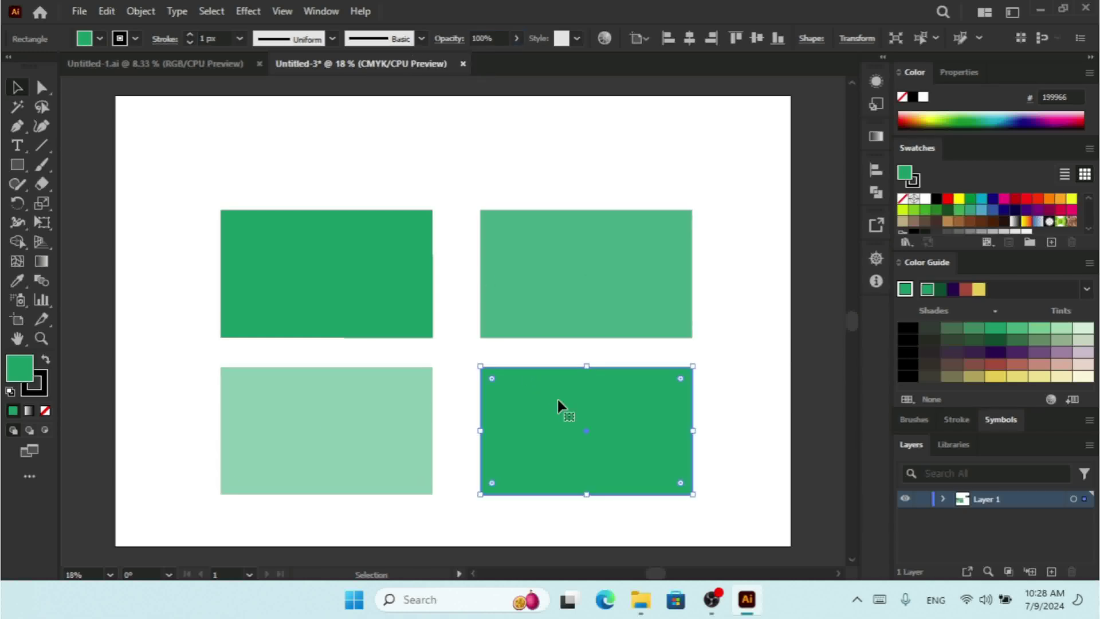
left_click(493, 38)
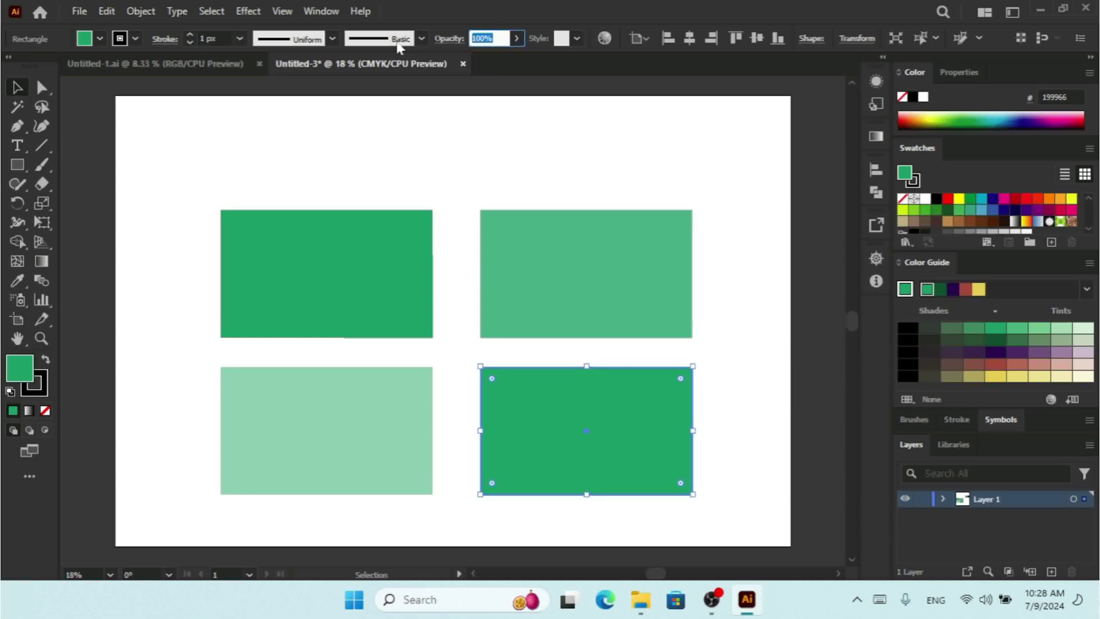
type("20")
key("Return")
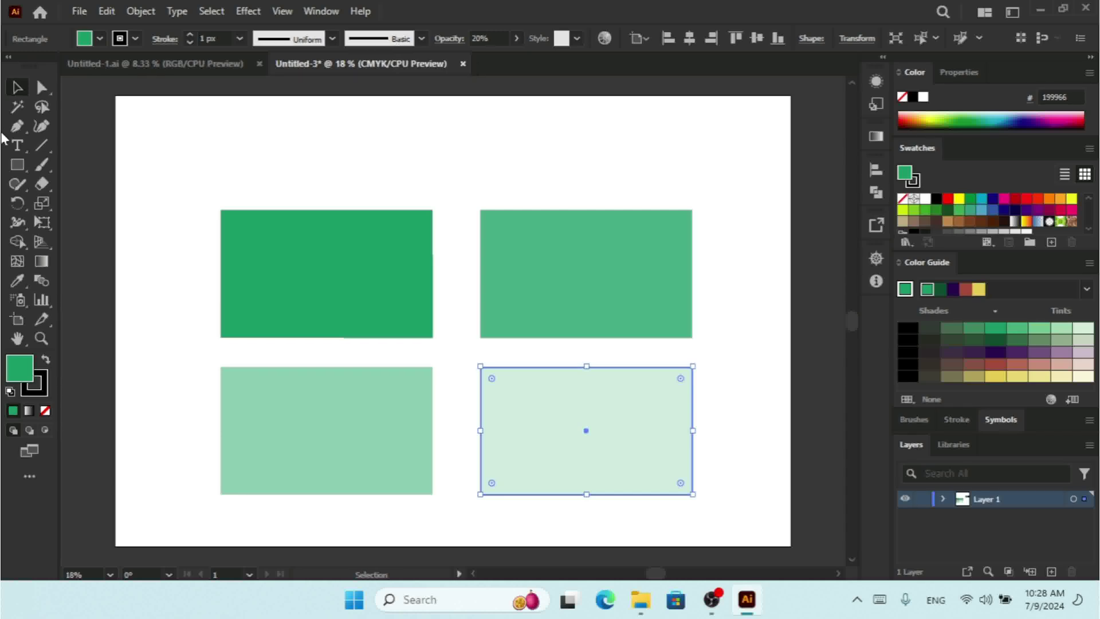
left_click(330, 166)
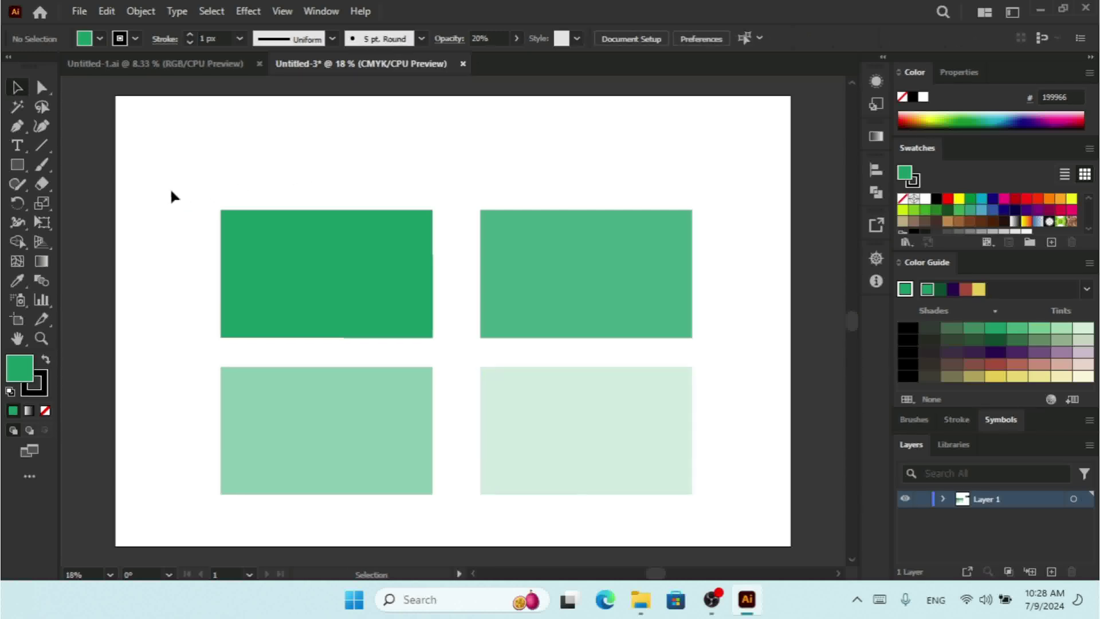
Select all four rectangles and open the Flatten Transparency settings for them
left_click_drag(168, 178, 739, 488)
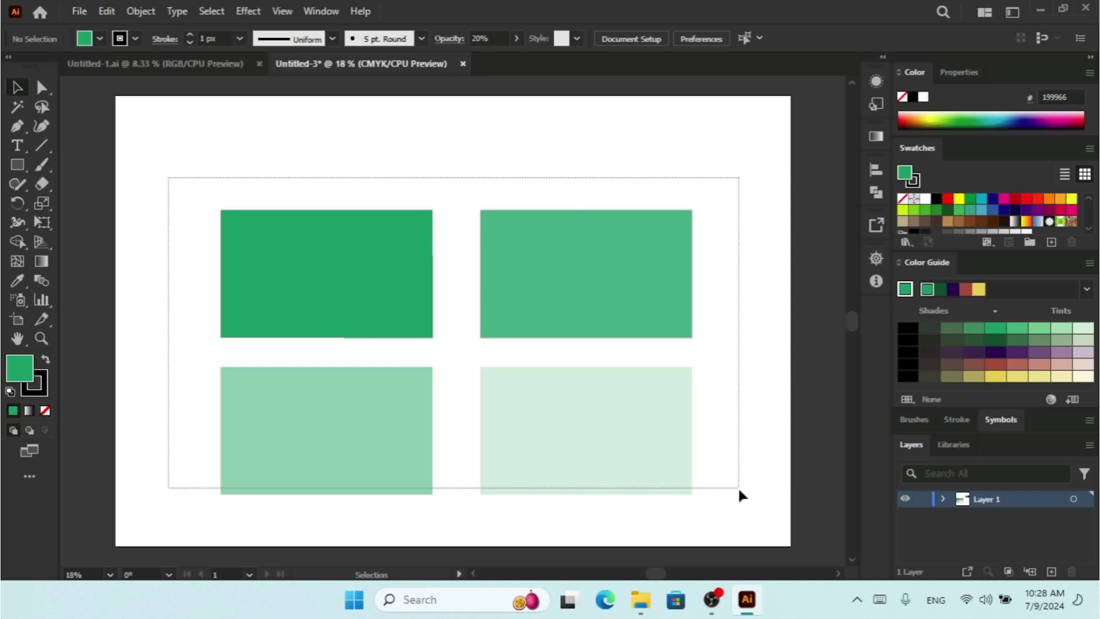
left_click_drag(737, 486, 741, 521)
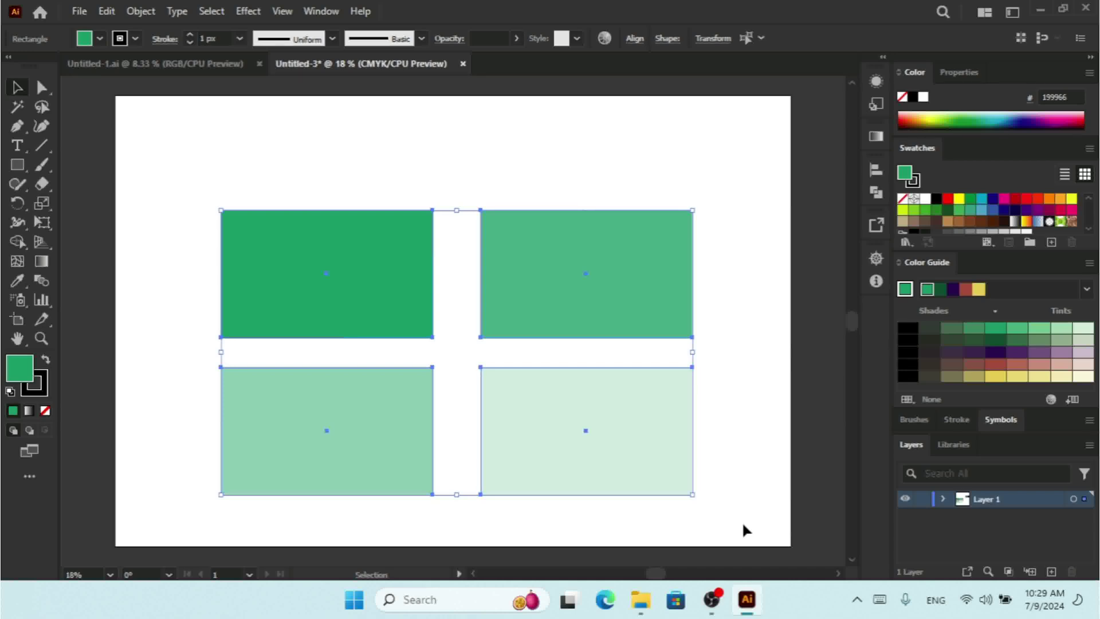
left_click(141, 12)
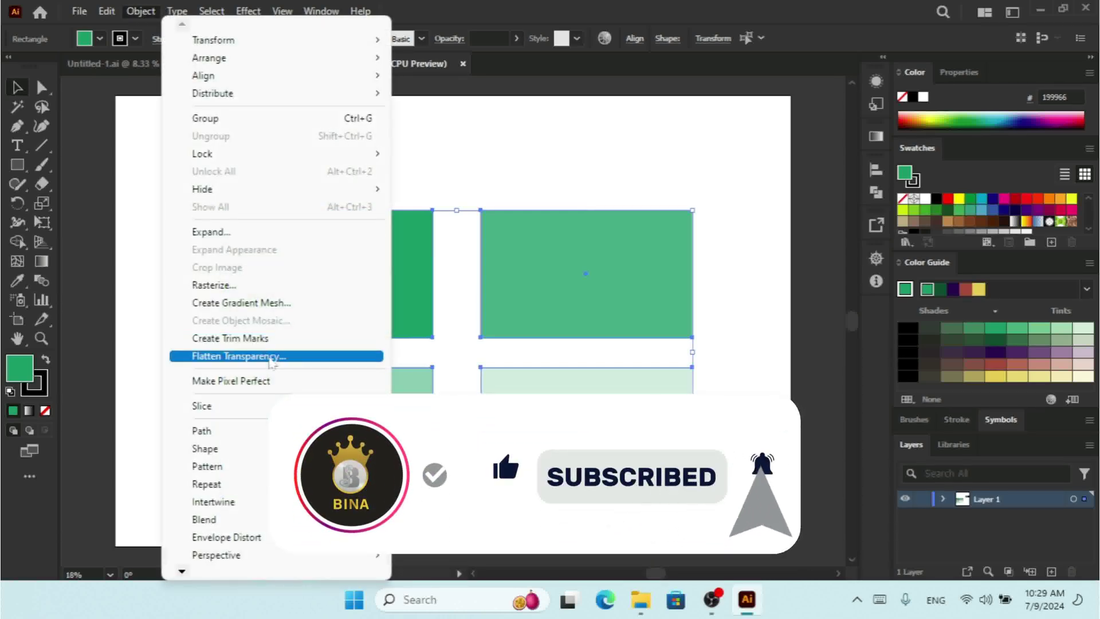
left_click(252, 357)
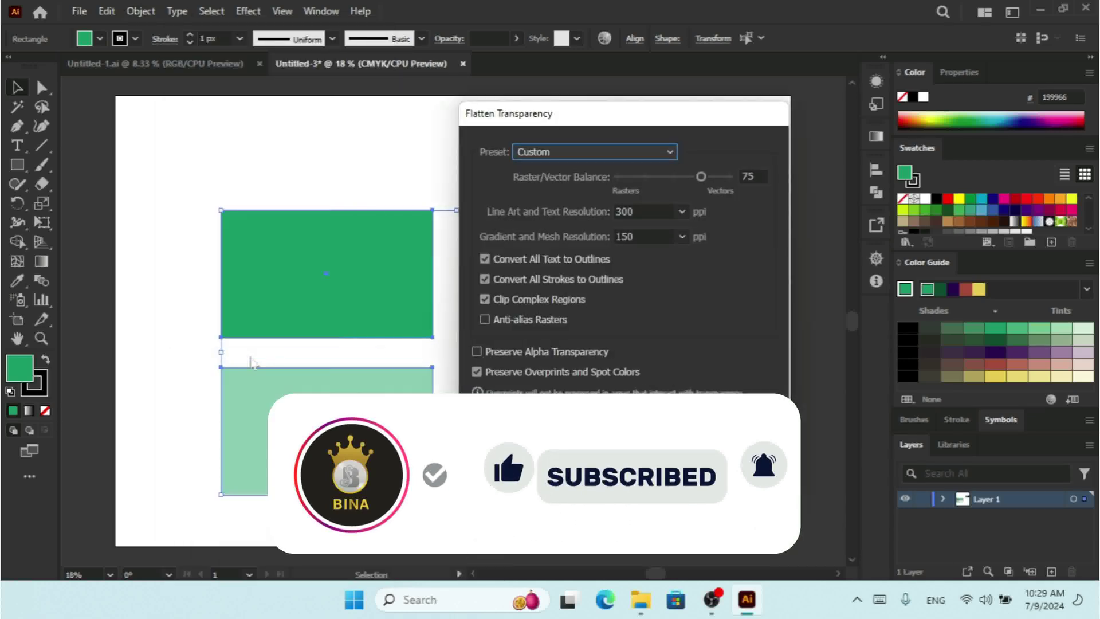
left_click_drag(596, 120, 624, 120)
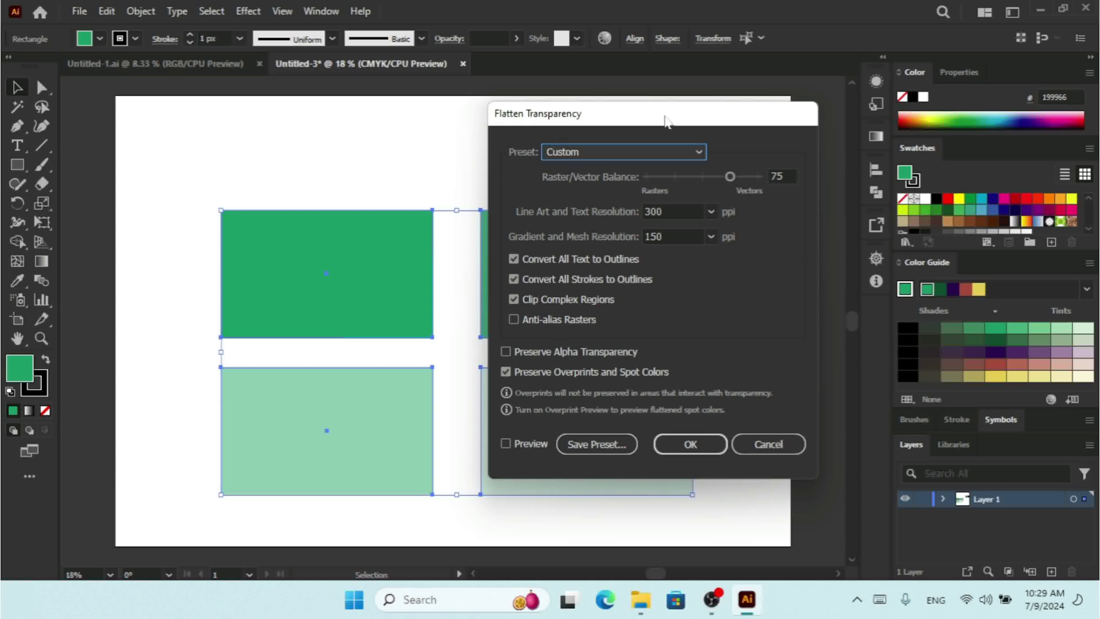
left_click_drag(666, 122, 644, 126)
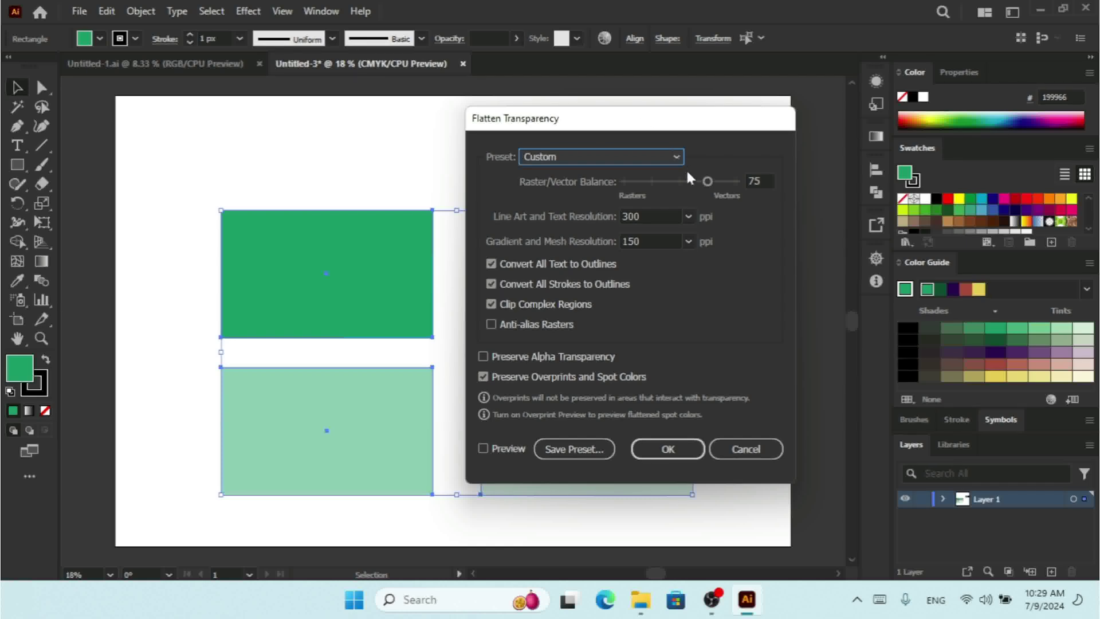
Try the Low Resolution and Medium Resolution flattening presets, and settle on High Resolution
left_click(641, 156)
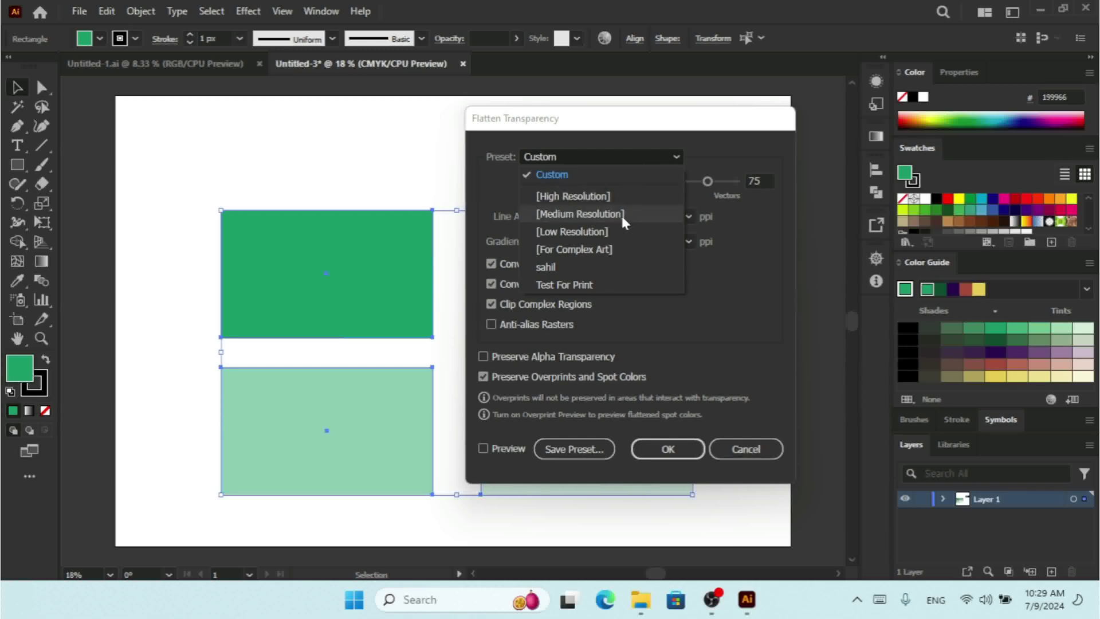
left_click(593, 234)
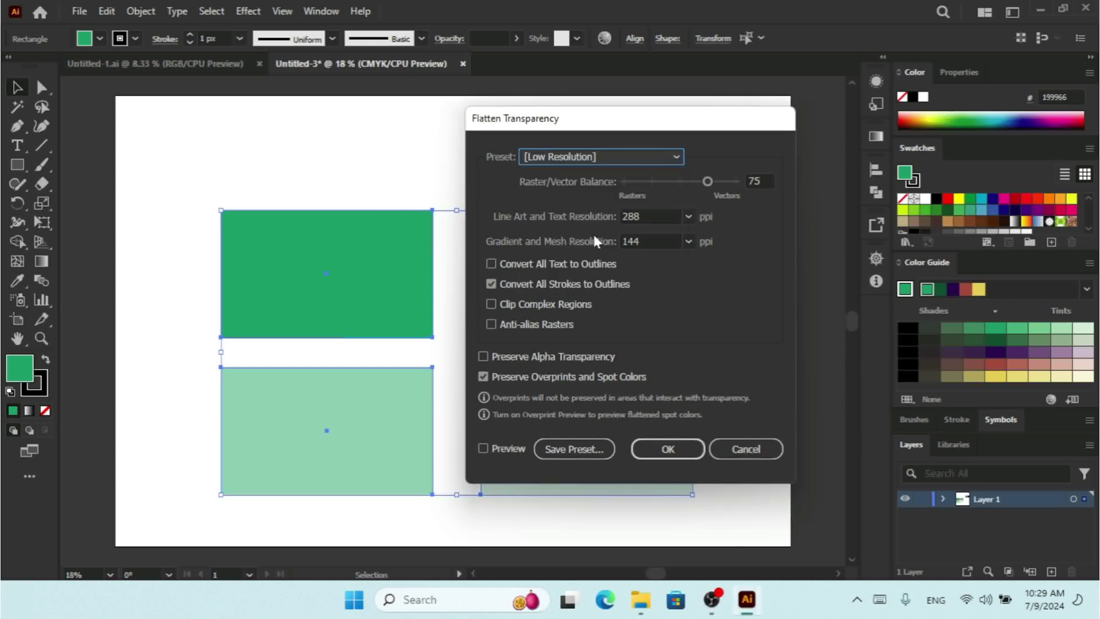
left_click(620, 158)
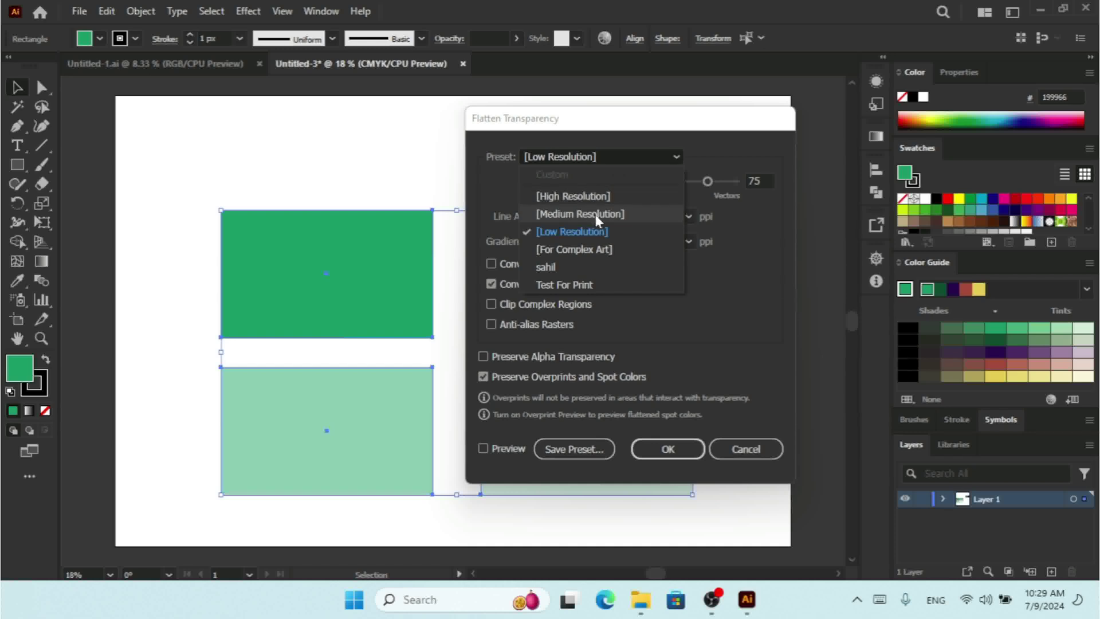
left_click(596, 215)
left_click(609, 156)
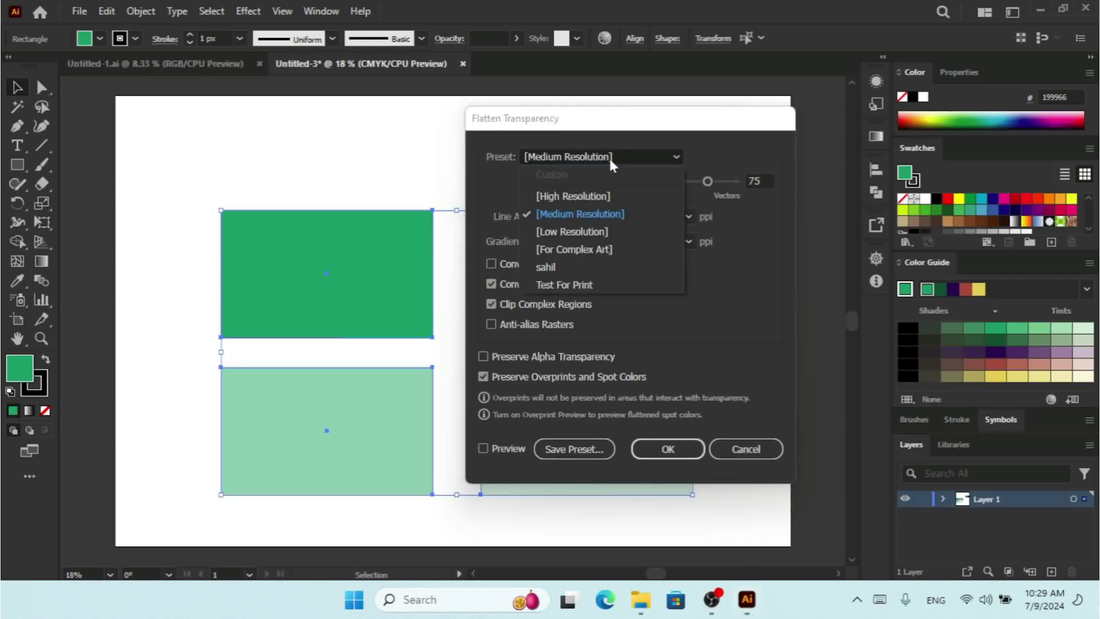
left_click(596, 195)
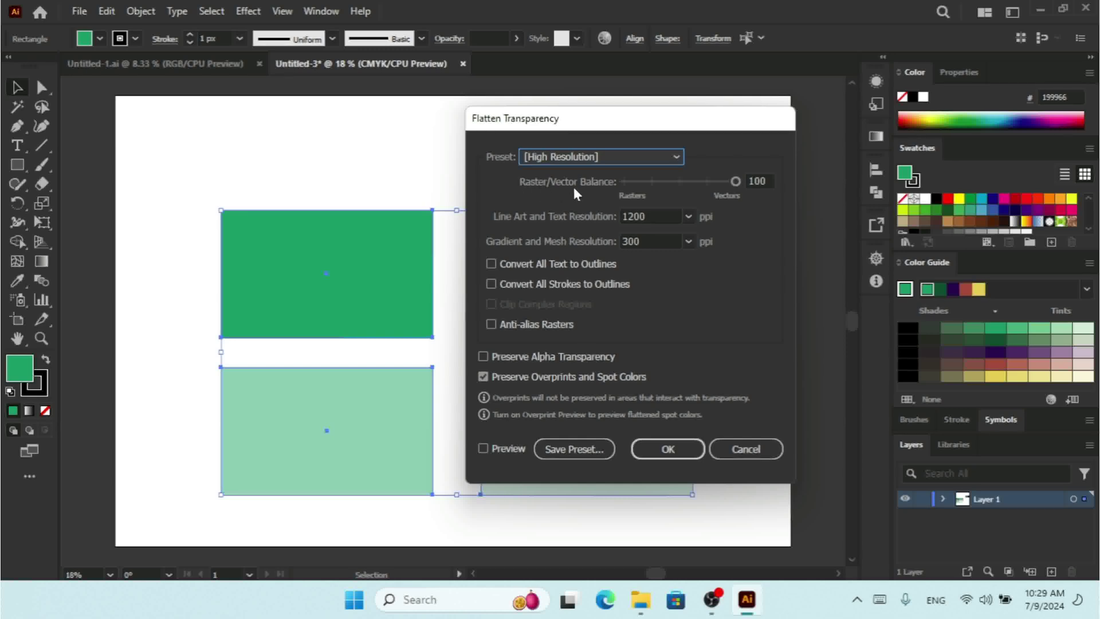
left_click(608, 157)
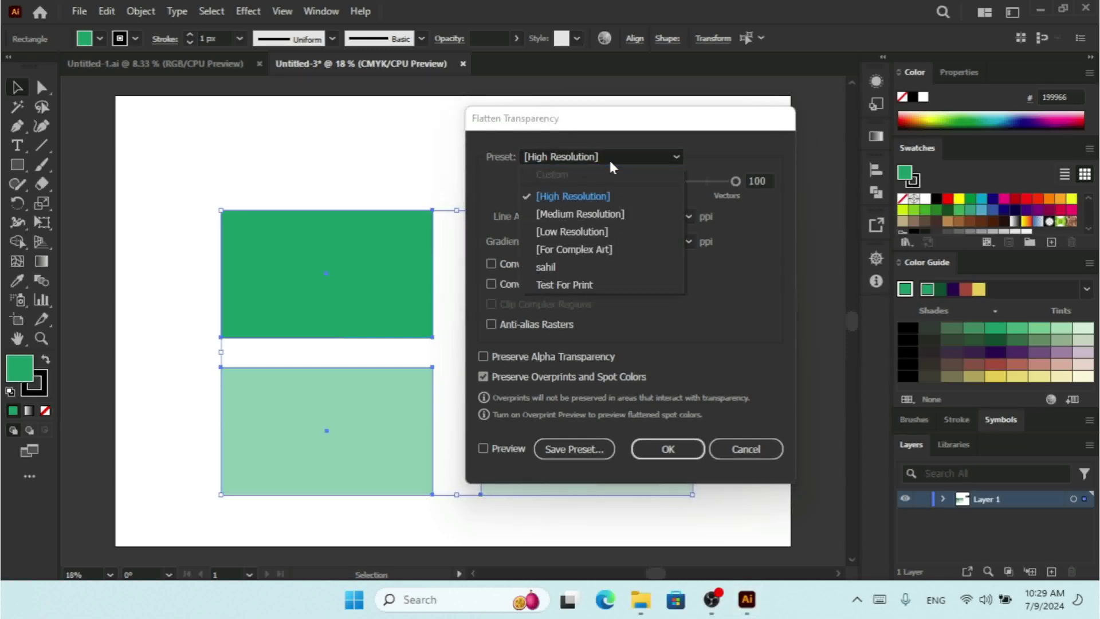
left_click(576, 163)
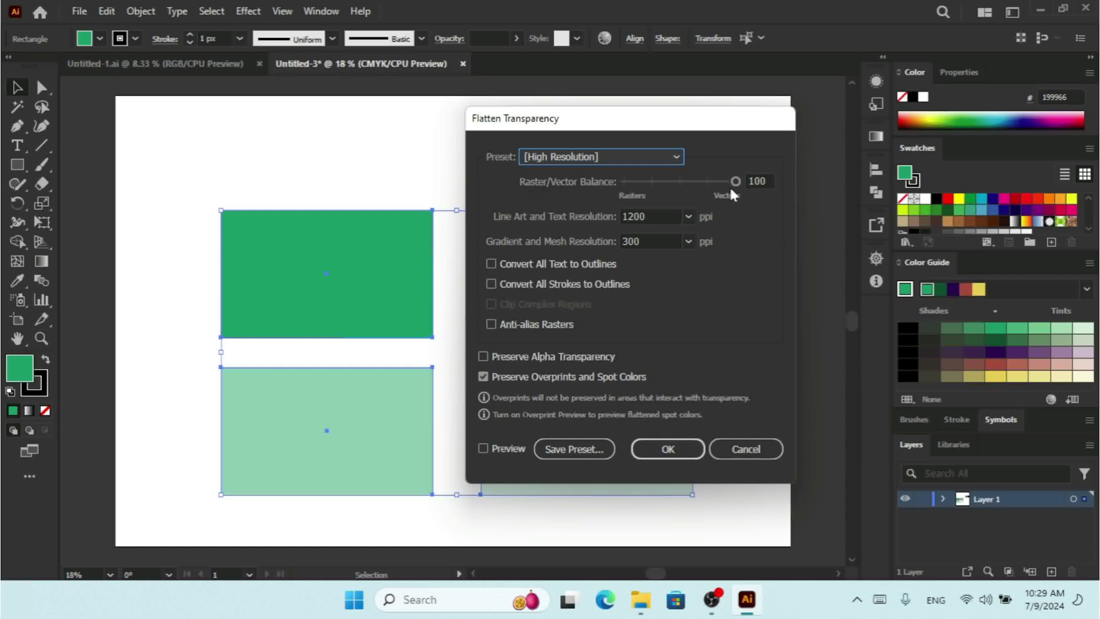
Try raster/vector balance values of 0, 100 and 68 for the flattening
left_click_drag(737, 179, 623, 182)
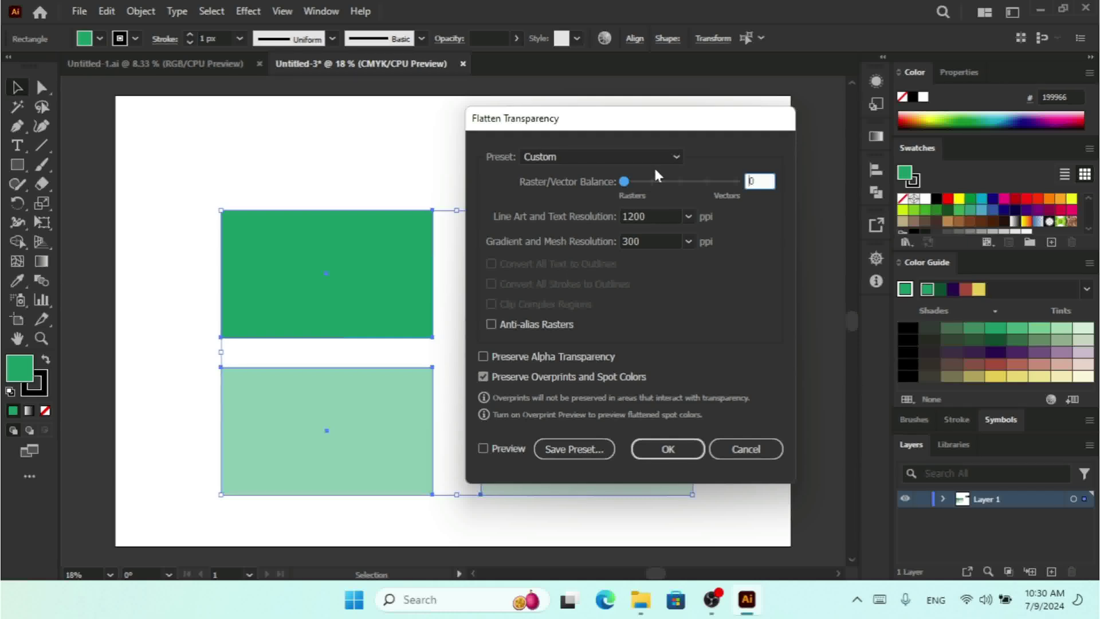
left_click_drag(632, 181, 739, 182)
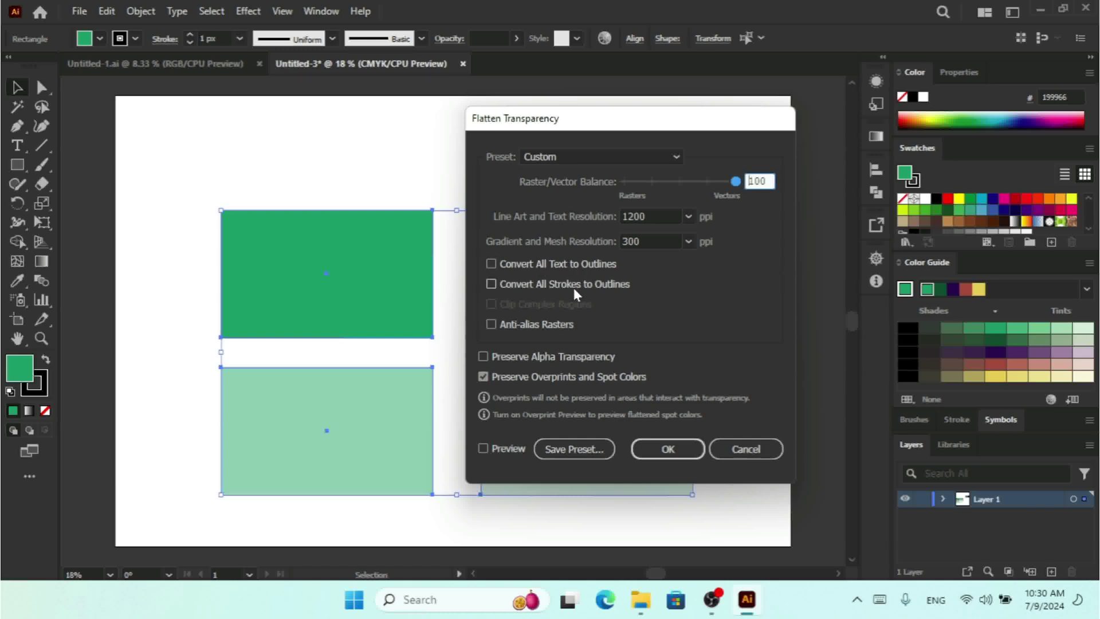
left_click_drag(715, 174, 700, 182)
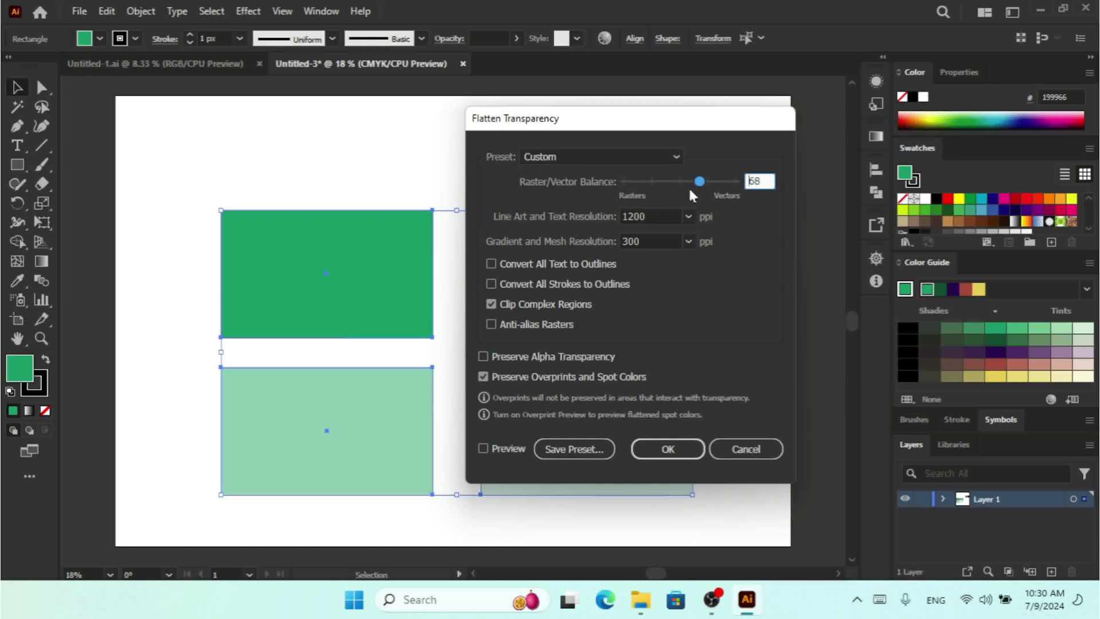
Set the raster/vector balance to 100 and apply the transparency flattening to the four rectangles
left_click_drag(699, 181, 783, 184)
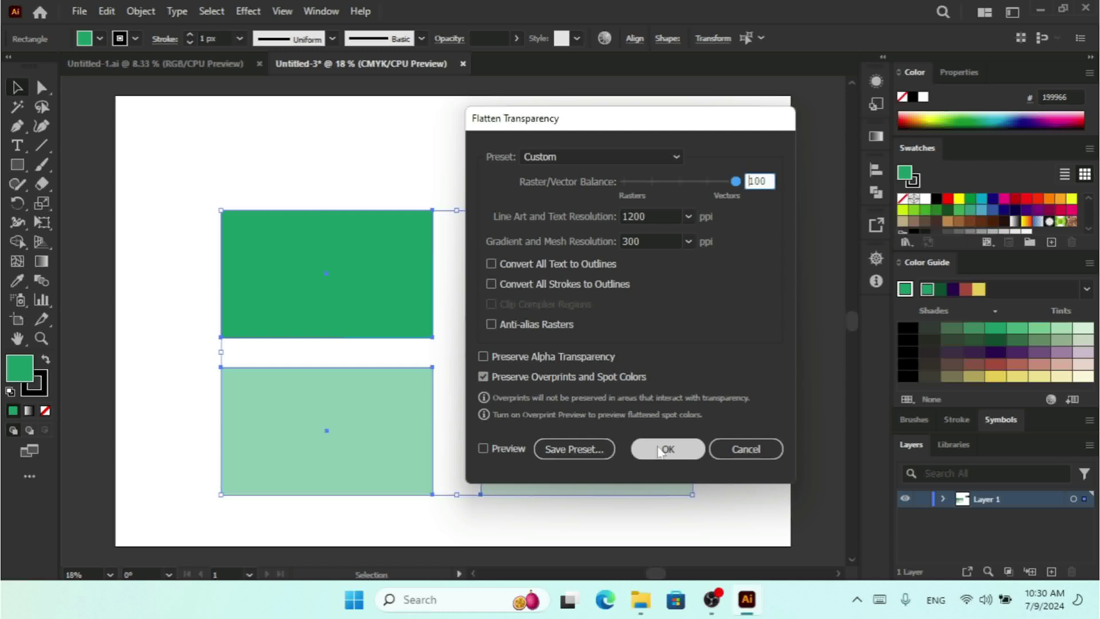
left_click(639, 445)
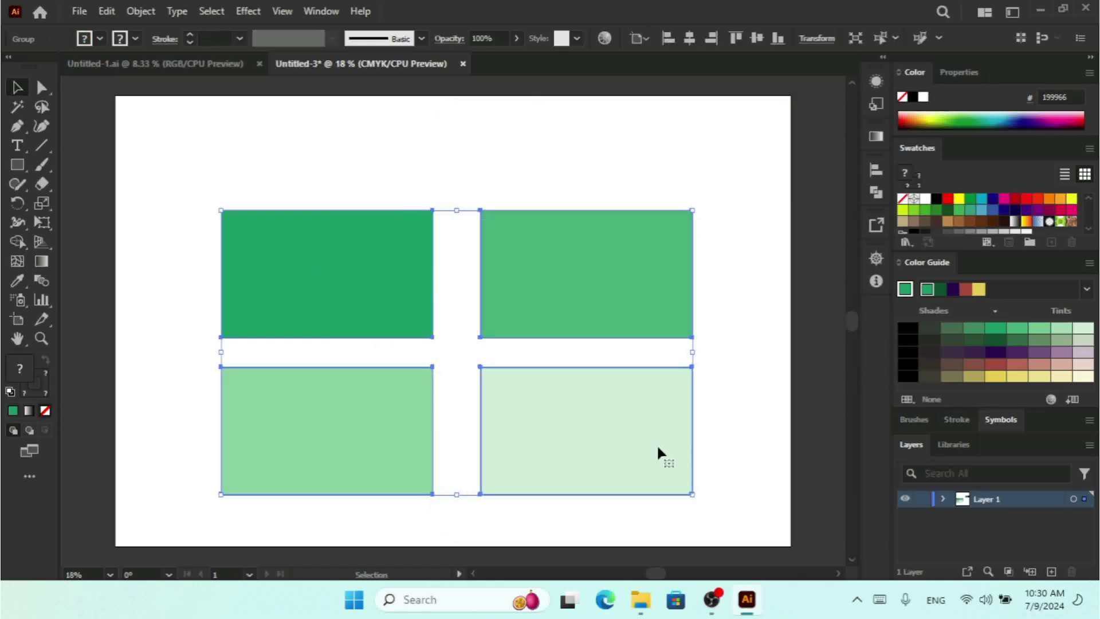
Ungroup the four flattened green rectangles and clear the selection
left_click(553, 89)
left_click(549, 281)
right_click(551, 279)
left_click(600, 404)
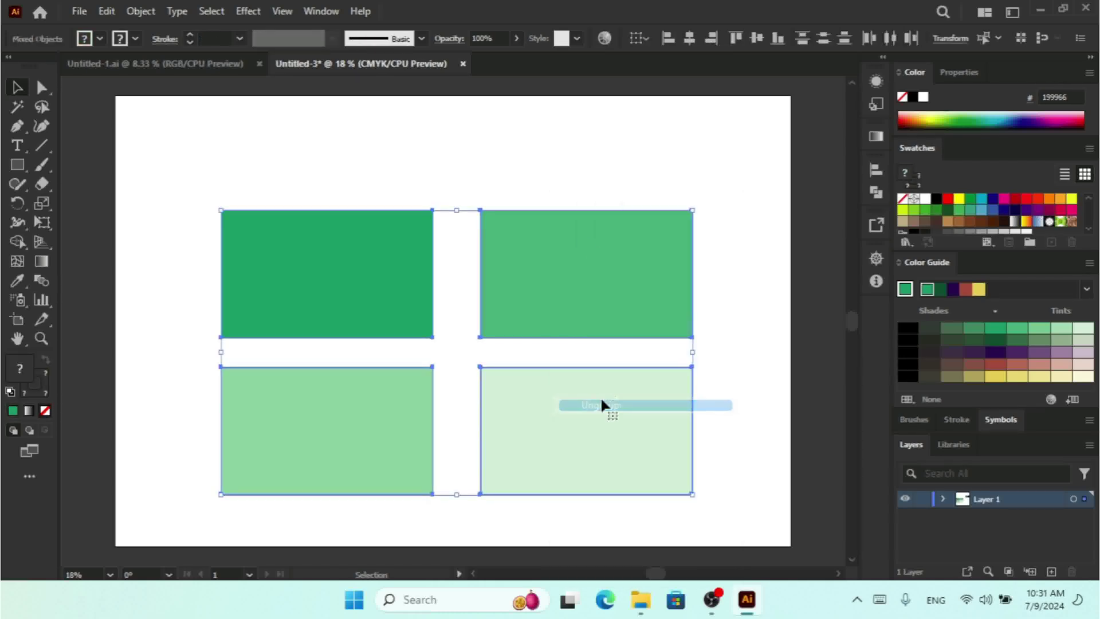
left_click(577, 147)
Inspect the opacity and fill colour of the upper-right, lower-left and lower-right rectangles, leaving their colours as they are
left_click(558, 261)
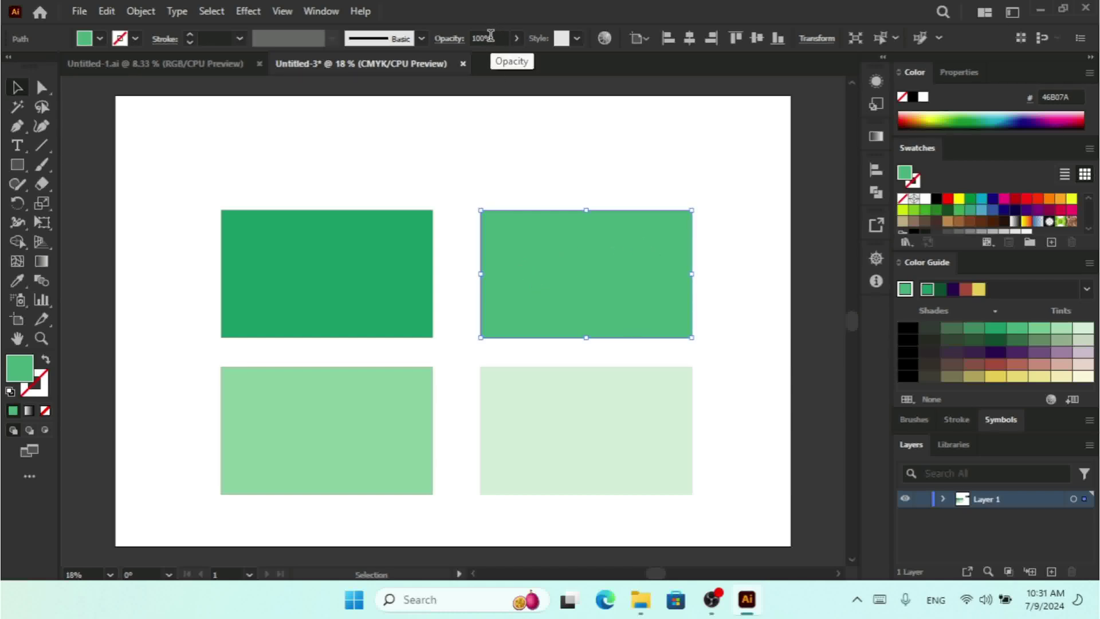
double_click(20, 369)
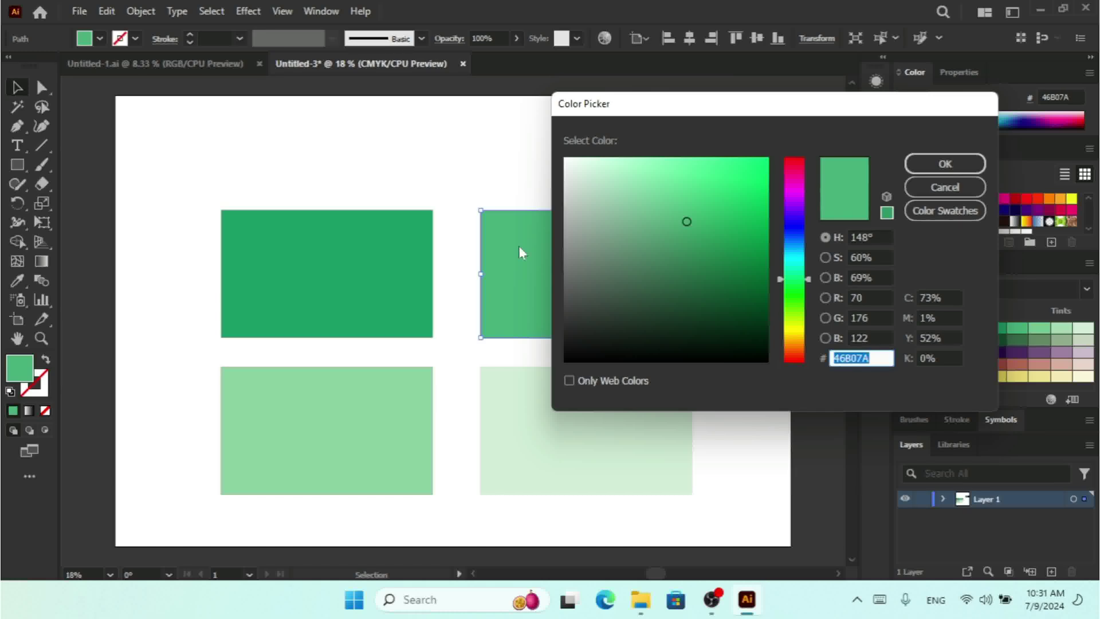
left_click(914, 191)
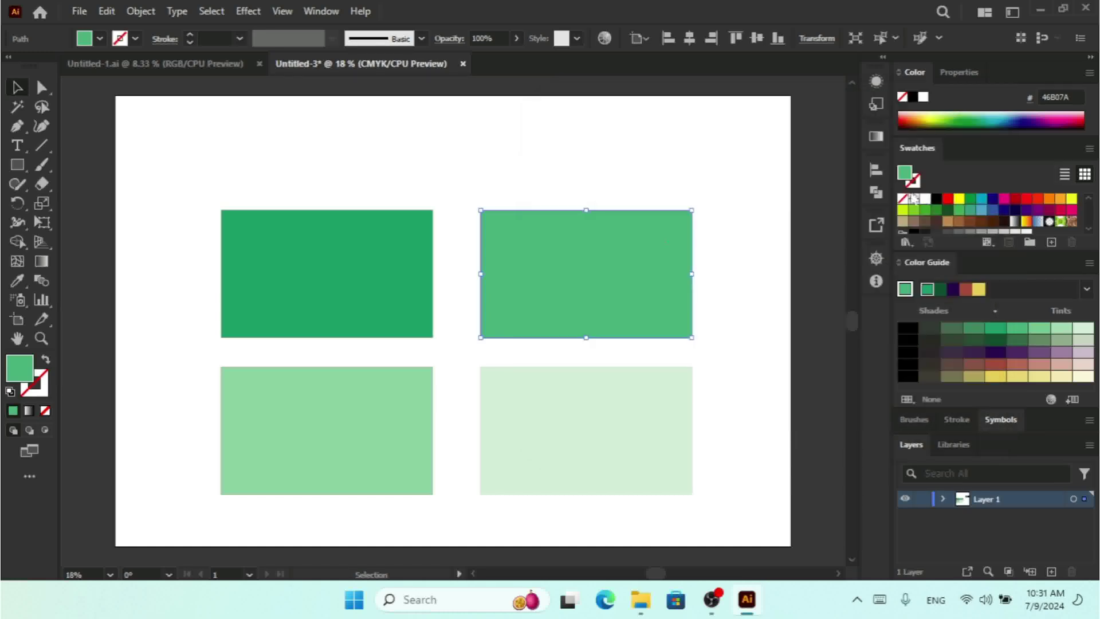
left_click(298, 412)
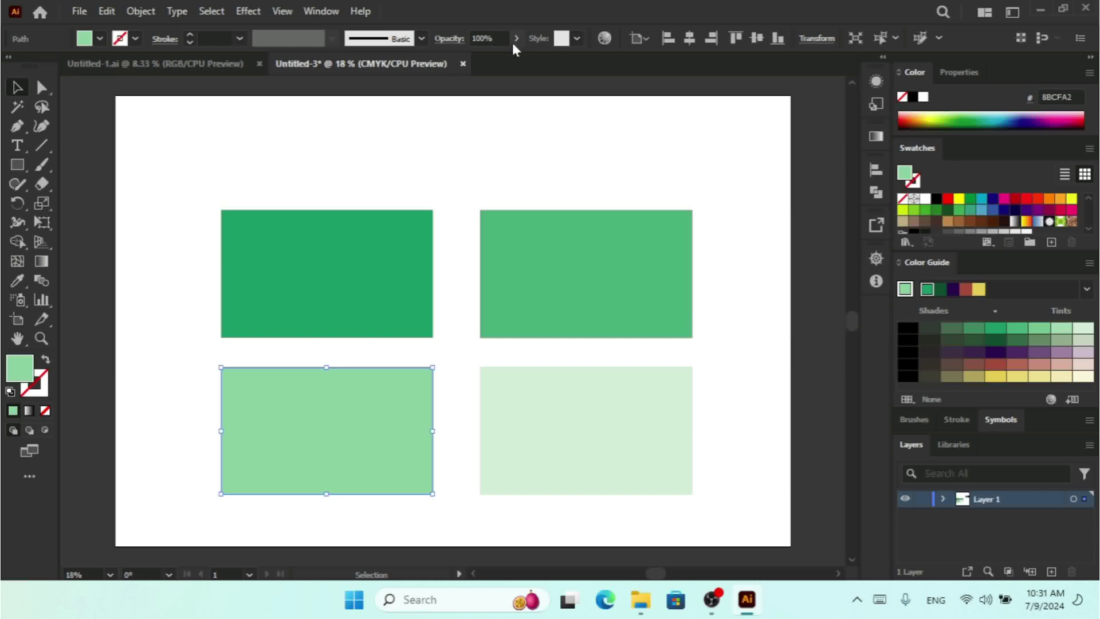
double_click(20, 368)
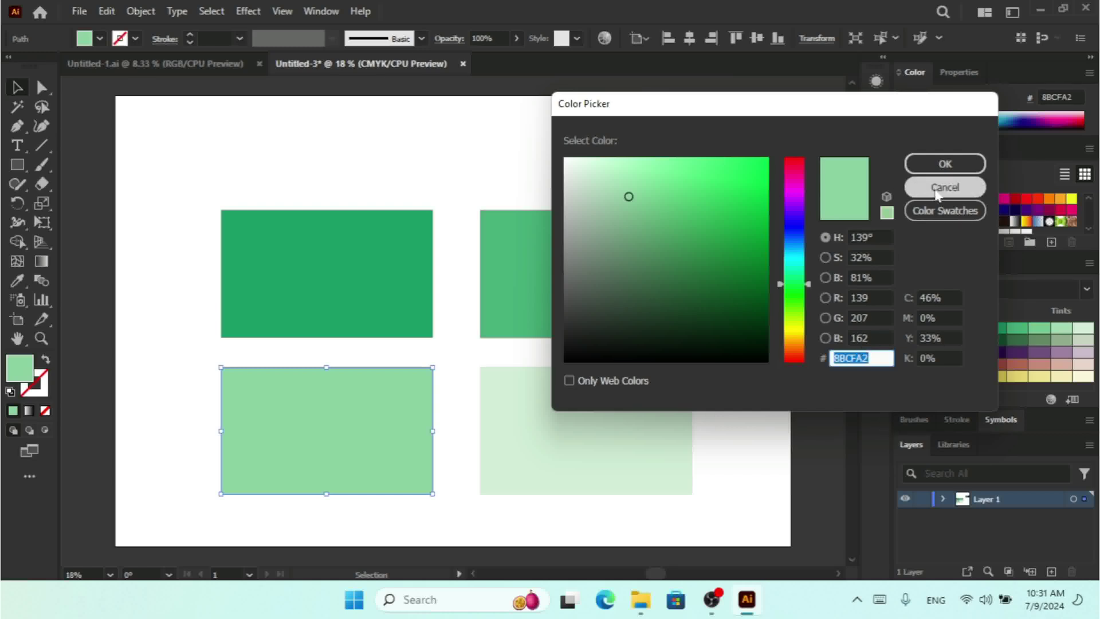
left_click(916, 188)
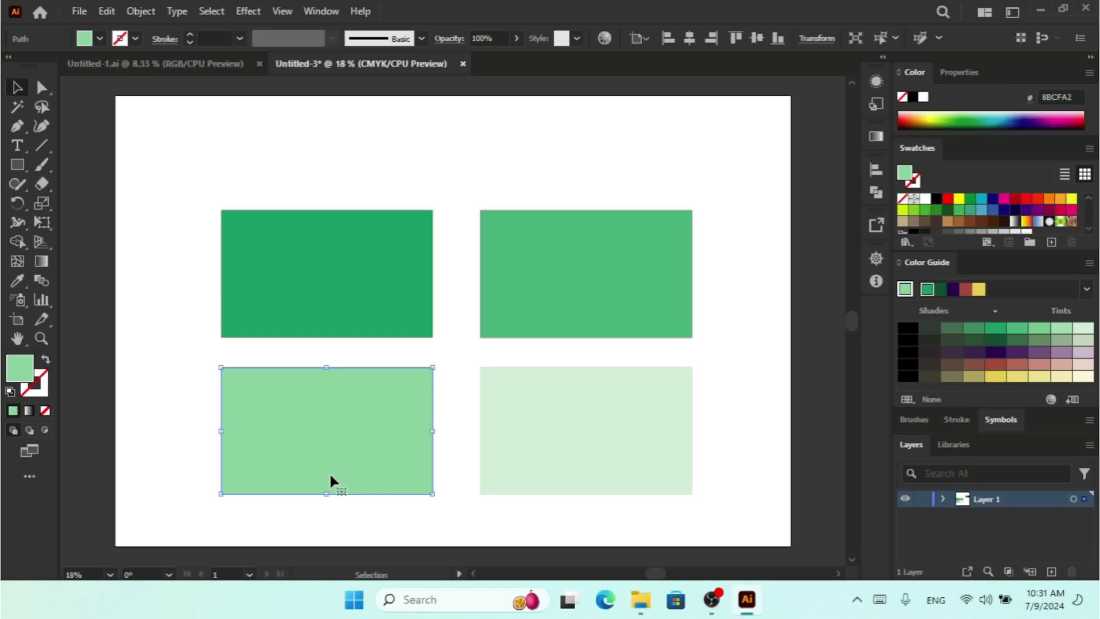
left_click(612, 430)
double_click(14, 375)
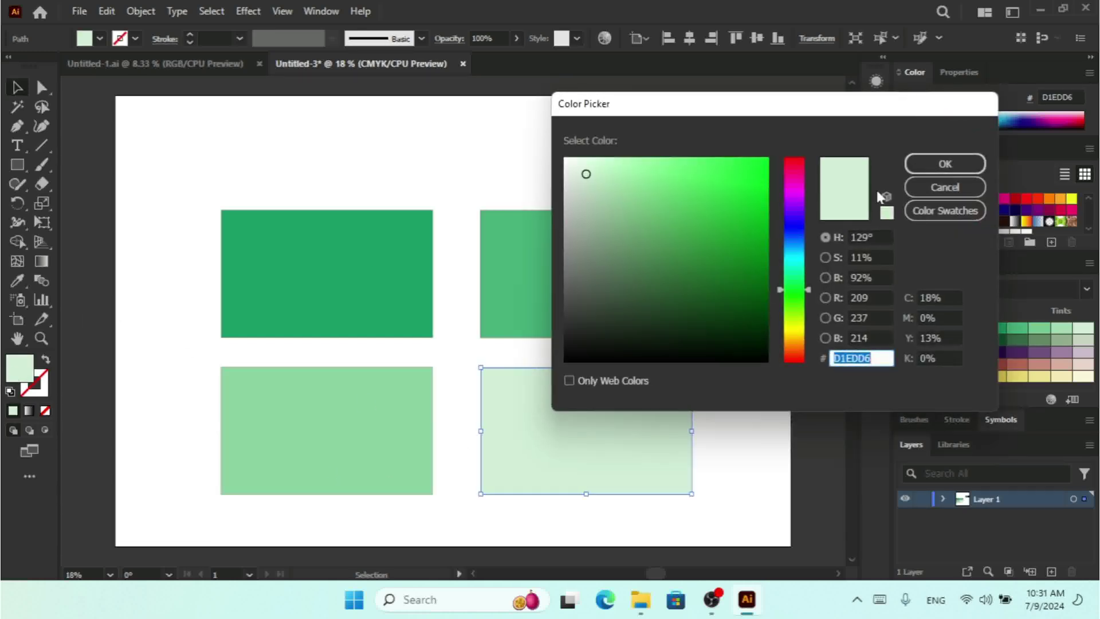
left_click(944, 187)
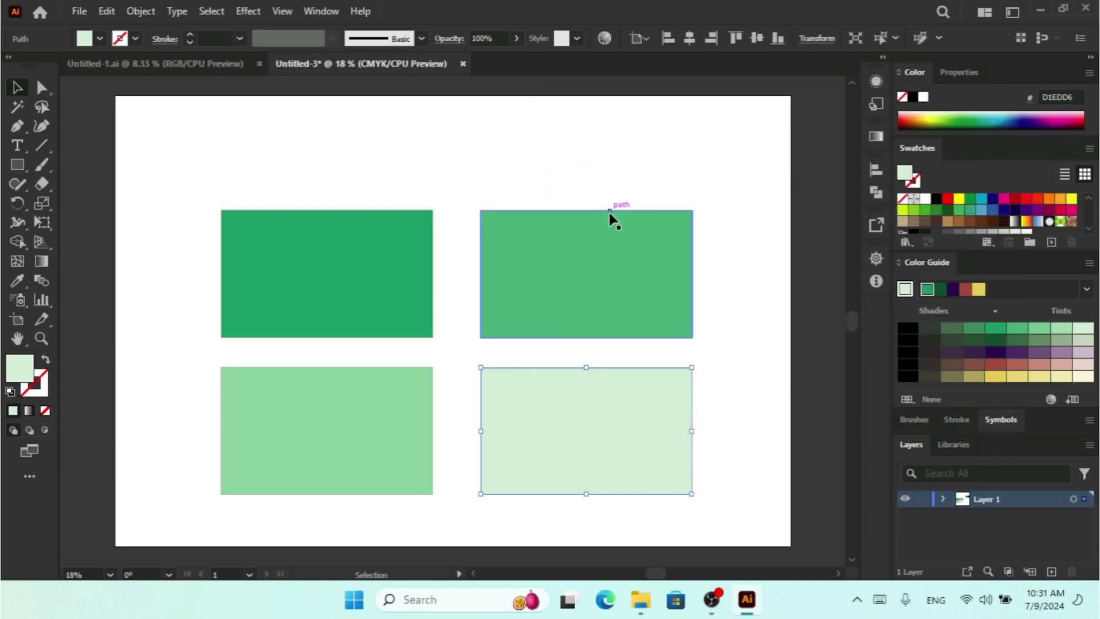
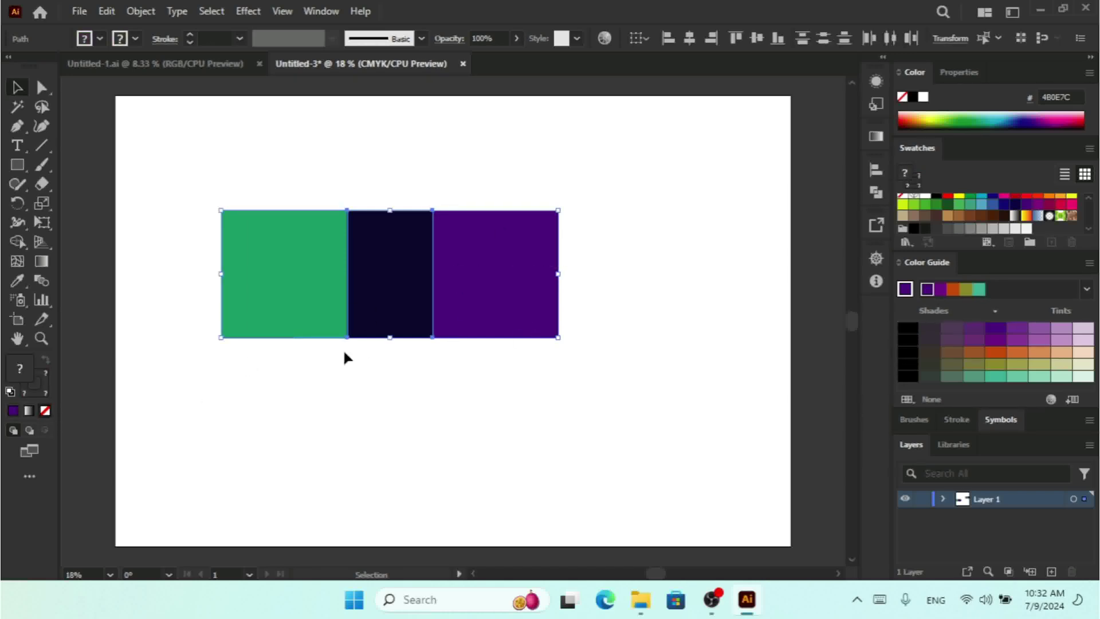
Flatten the transparency of the overlapping green and purple rectangles with Preserve Alpha Transparency enabled
left_click(139, 13)
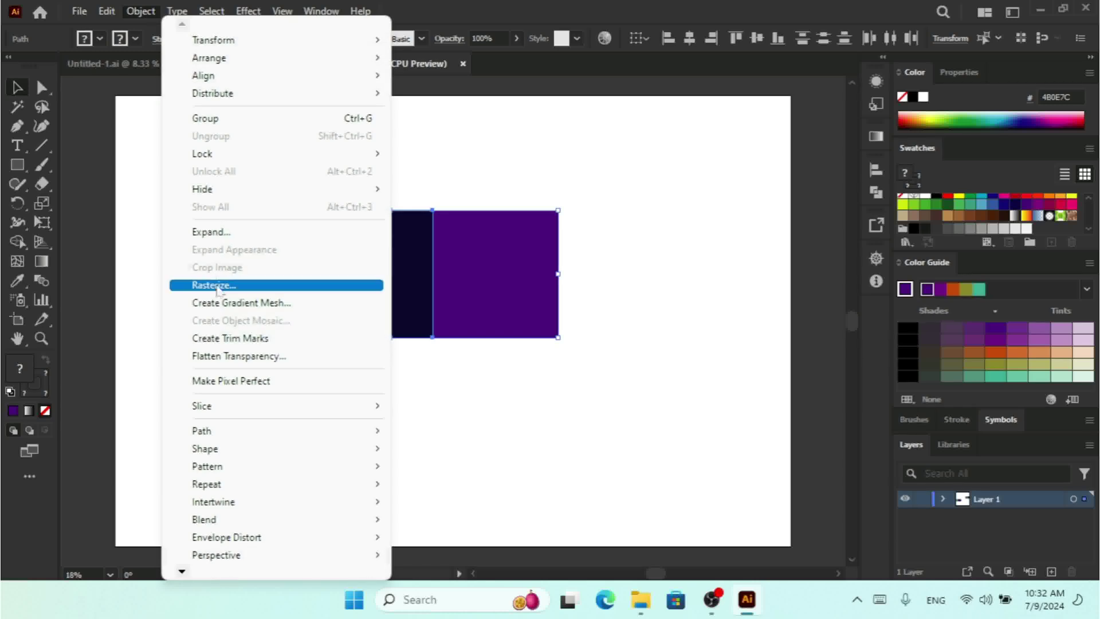
left_click(256, 357)
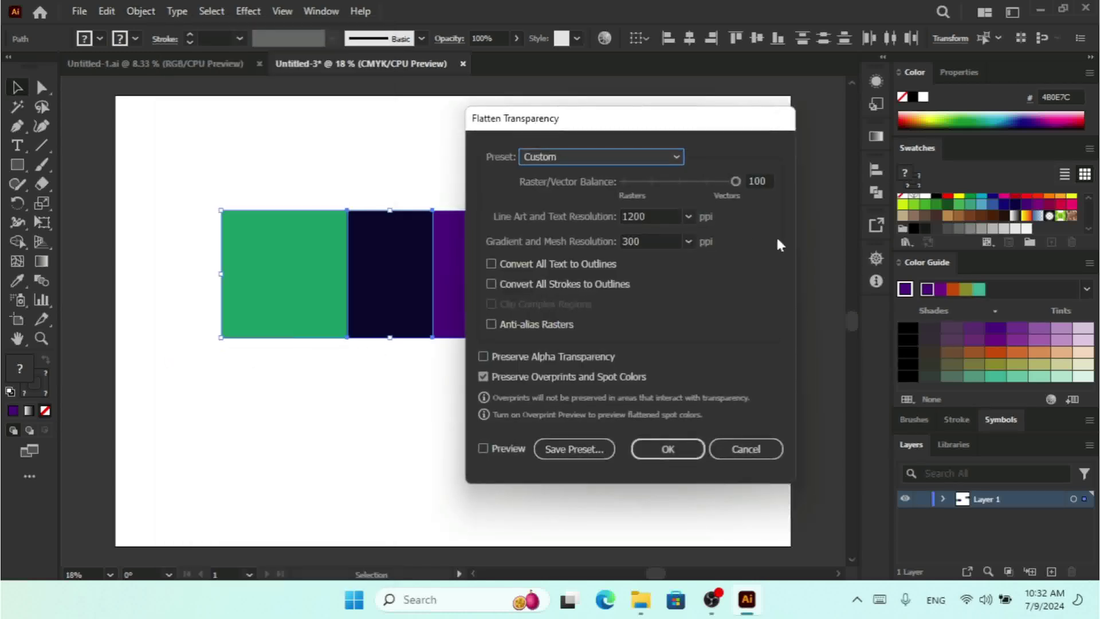
left_click(508, 358)
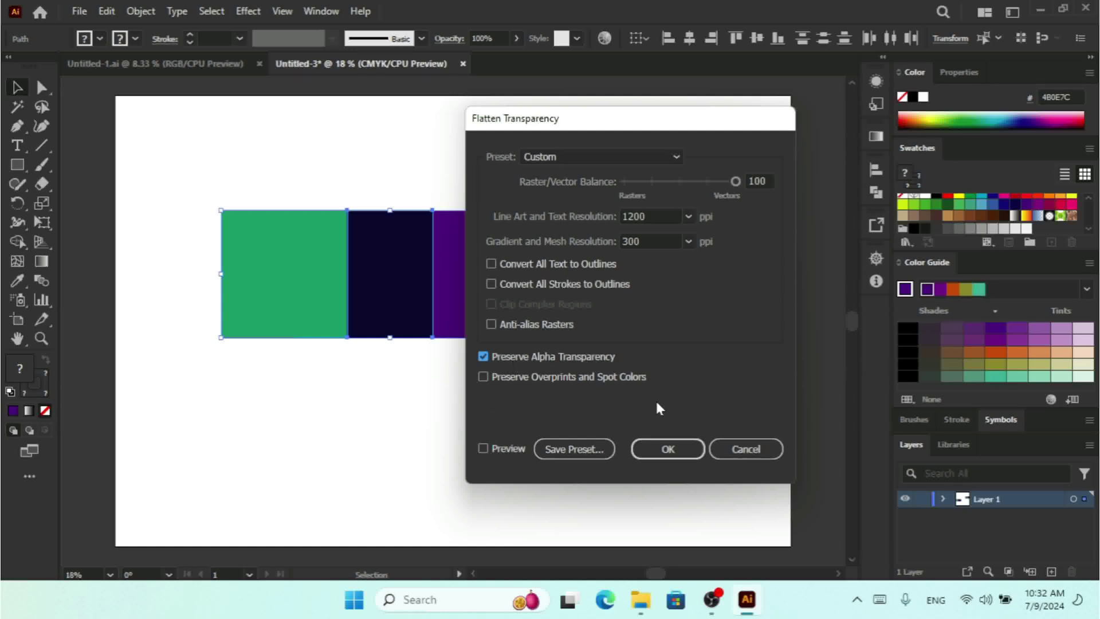
left_click(667, 449)
left_click(467, 378)
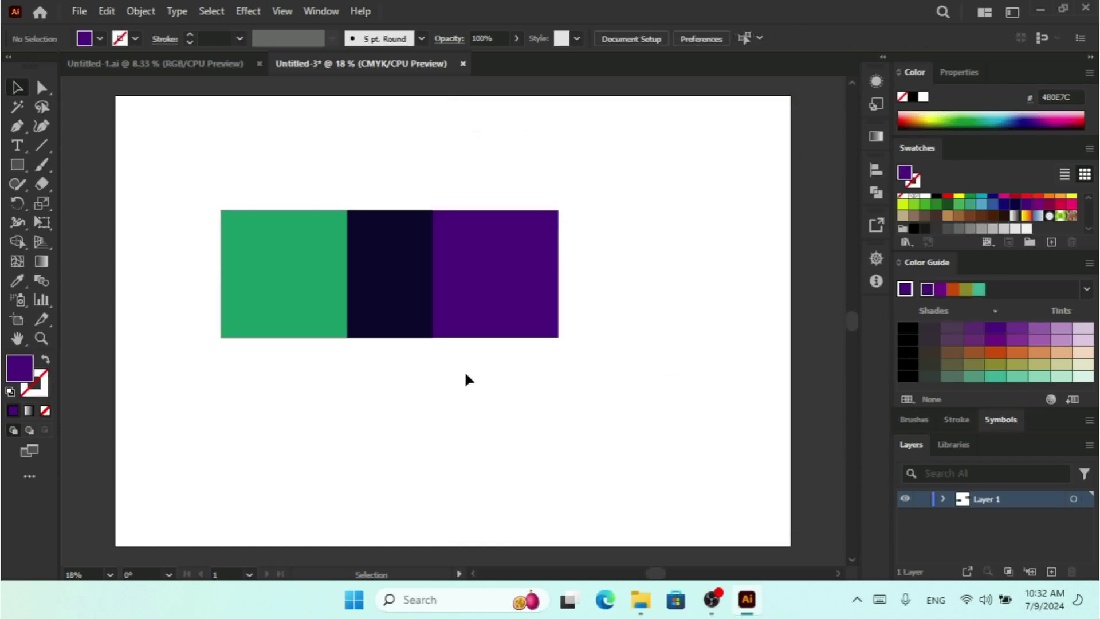
Ungroup the flattened green, dark and purple artwork and clear the selection
left_click(379, 259)
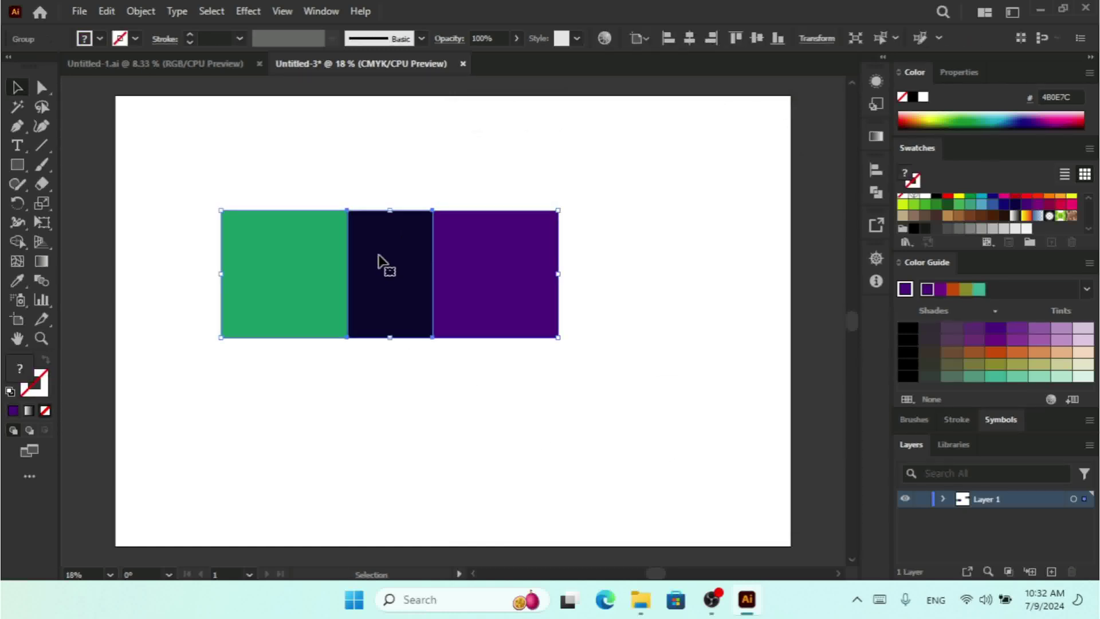
right_click(380, 262)
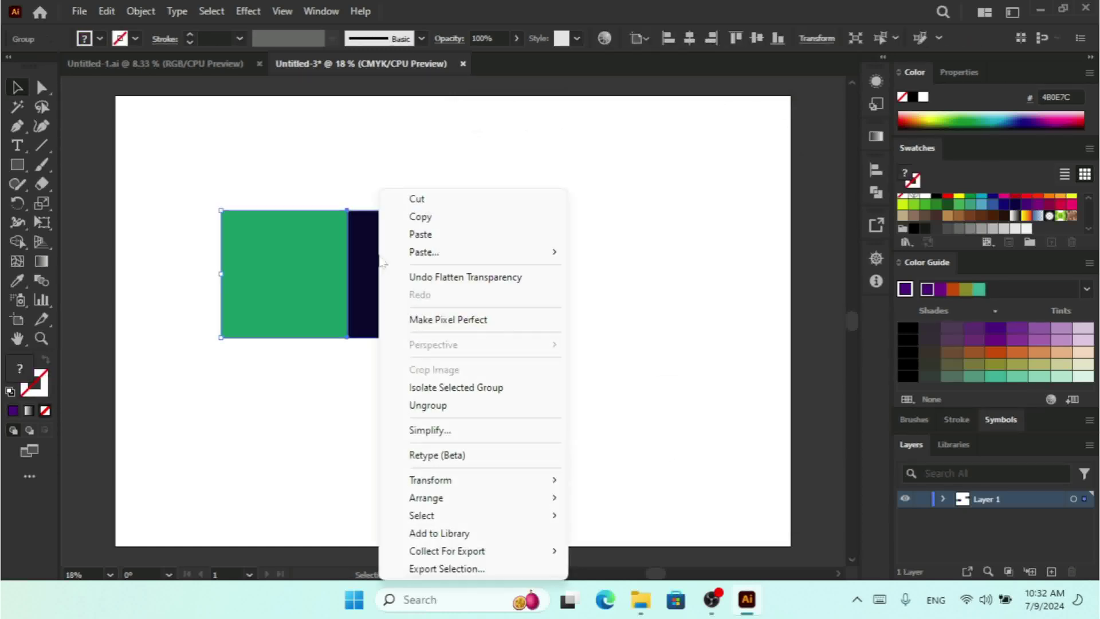
left_click(428, 405)
left_click(617, 376)
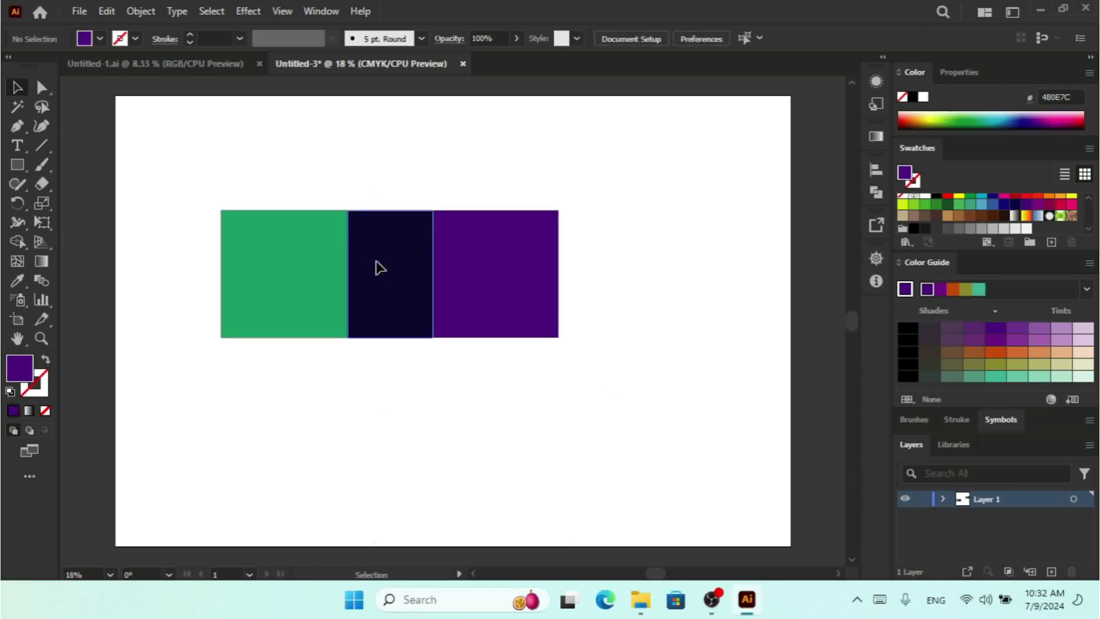
Pull the dark overlap piece and the purple piece away from the green one, and undo both moves
left_click_drag(375, 267, 300, 422)
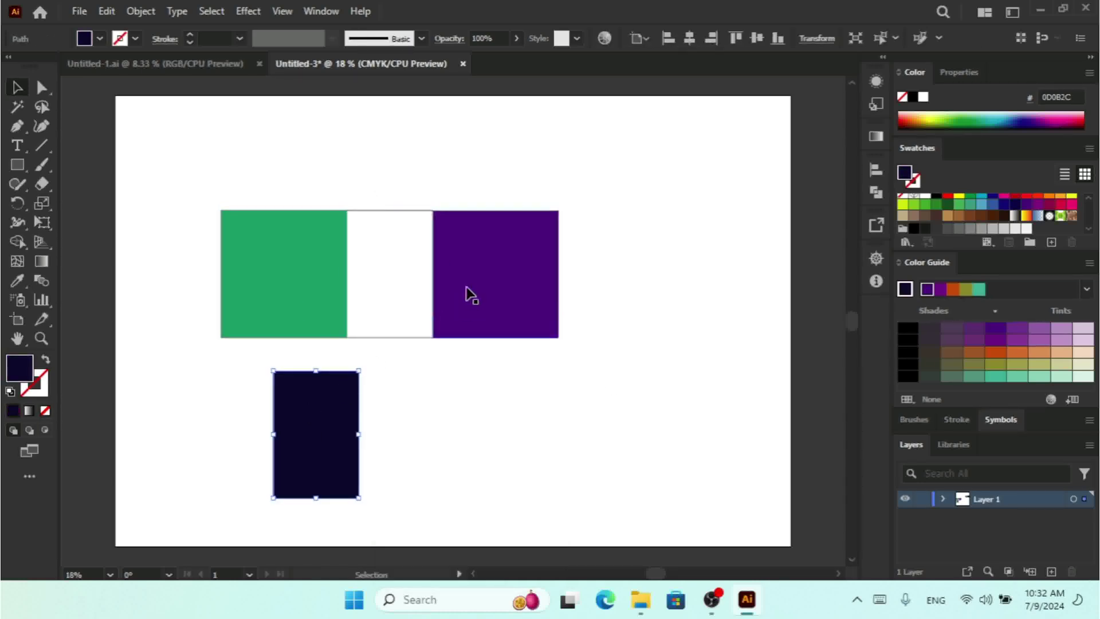
left_click_drag(459, 262, 682, 291)
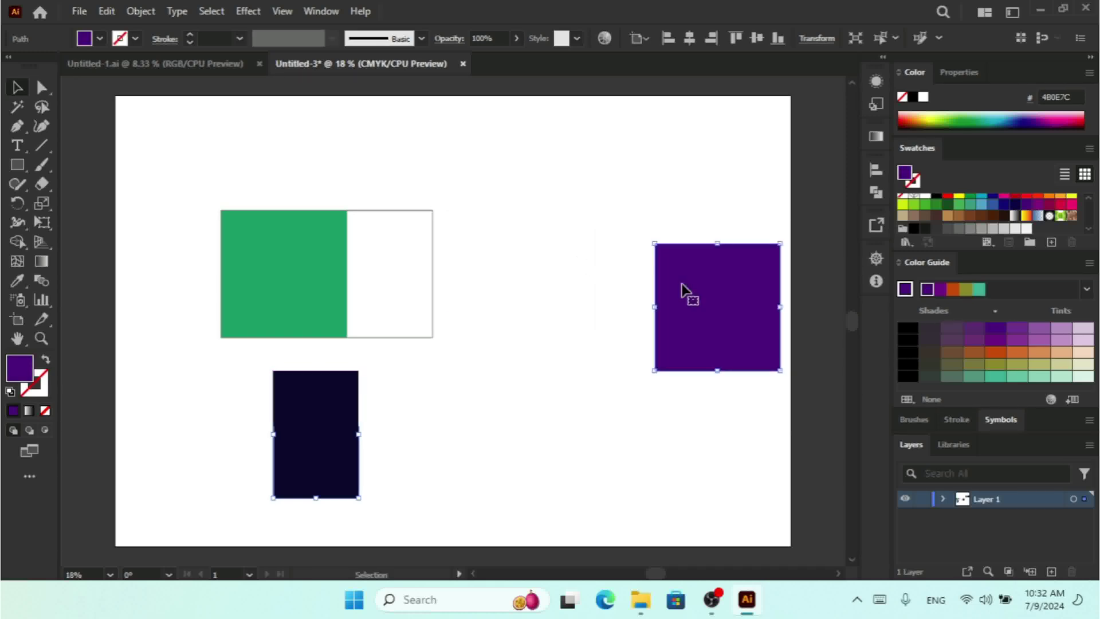
key("ctrl+z")
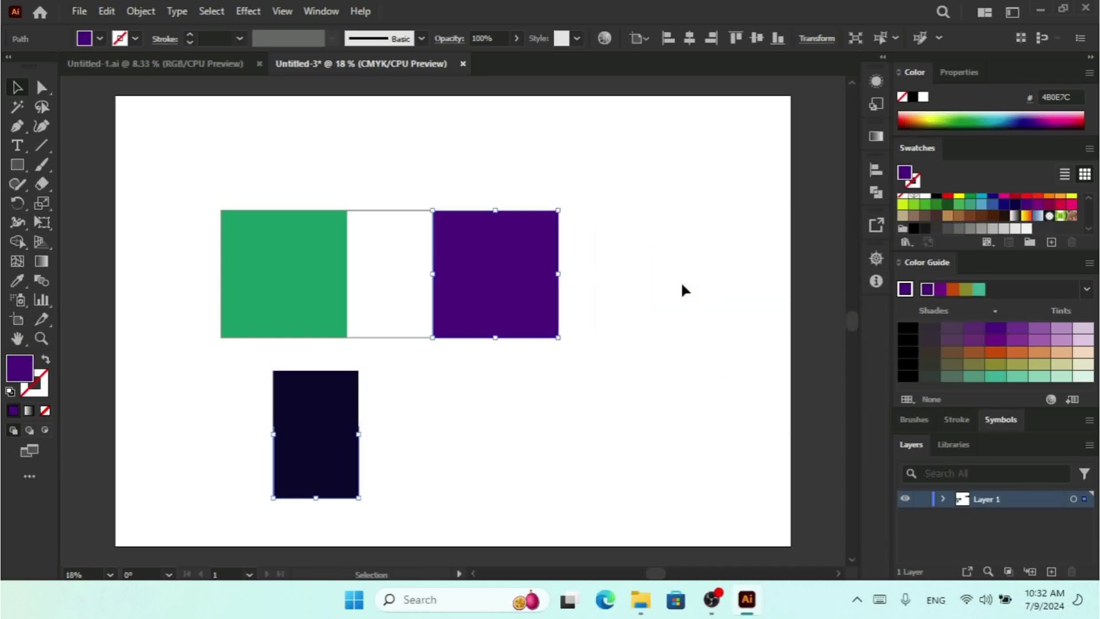
key("ctrl+z")
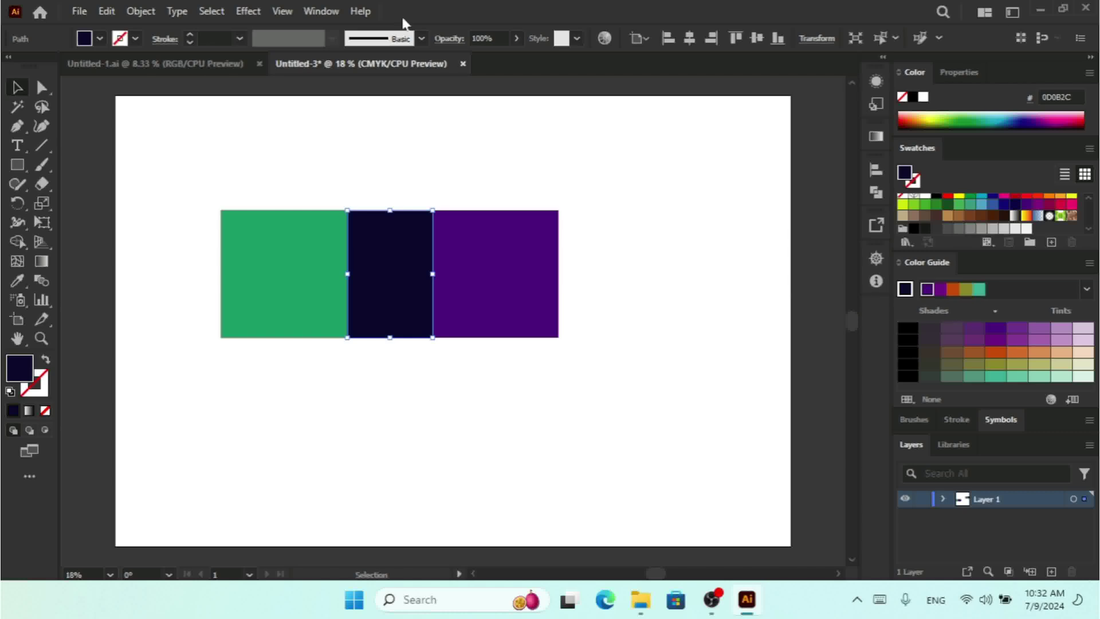
Check the dark overlap piece's blending mode and opacity, and inspect the fill colours of the dark, purple and green pieces
left_click(444, 38)
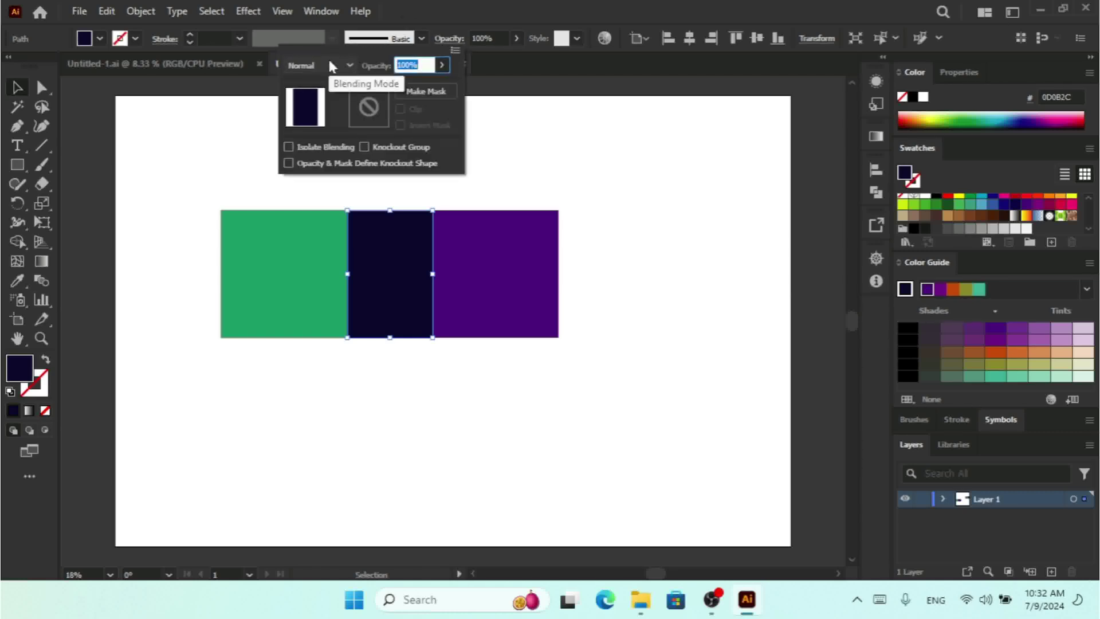
left_click(639, 237)
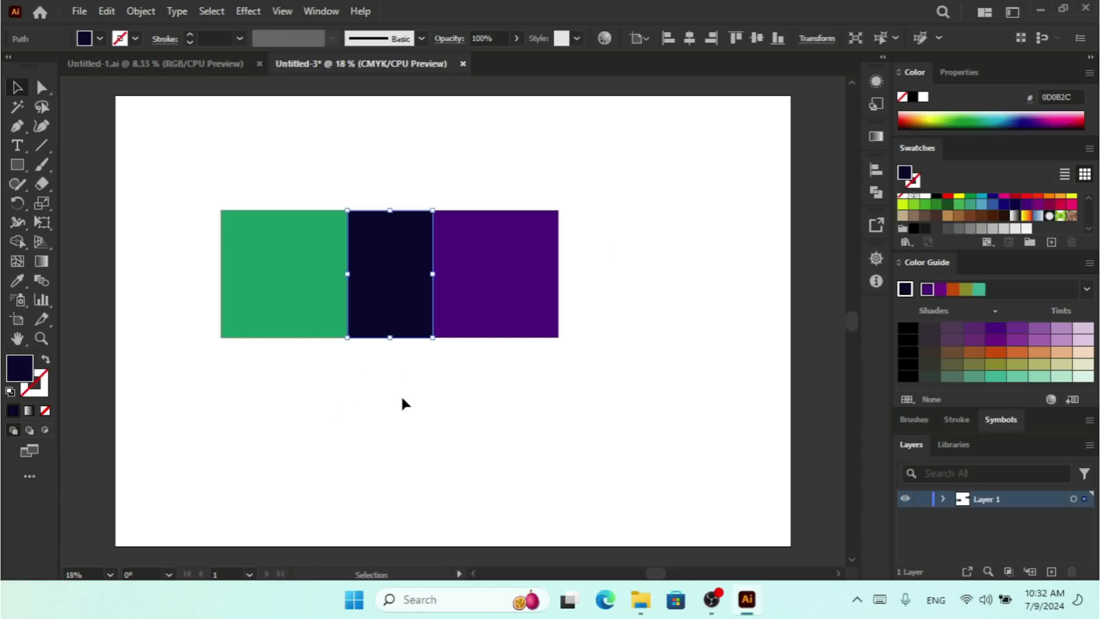
double_click(21, 369)
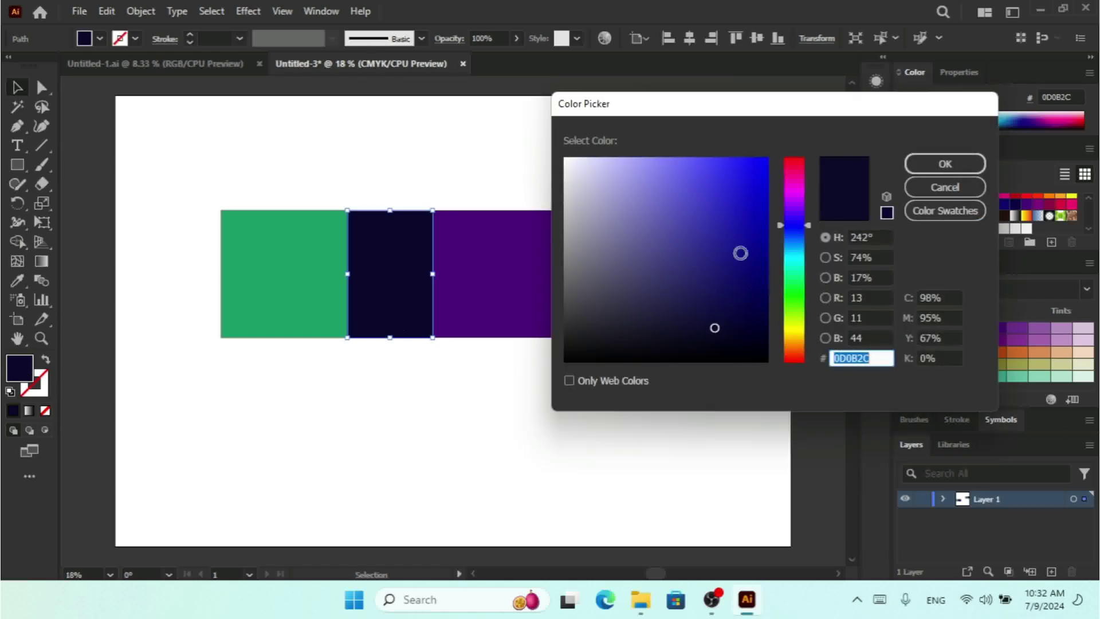
left_click(944, 187)
left_click(502, 274)
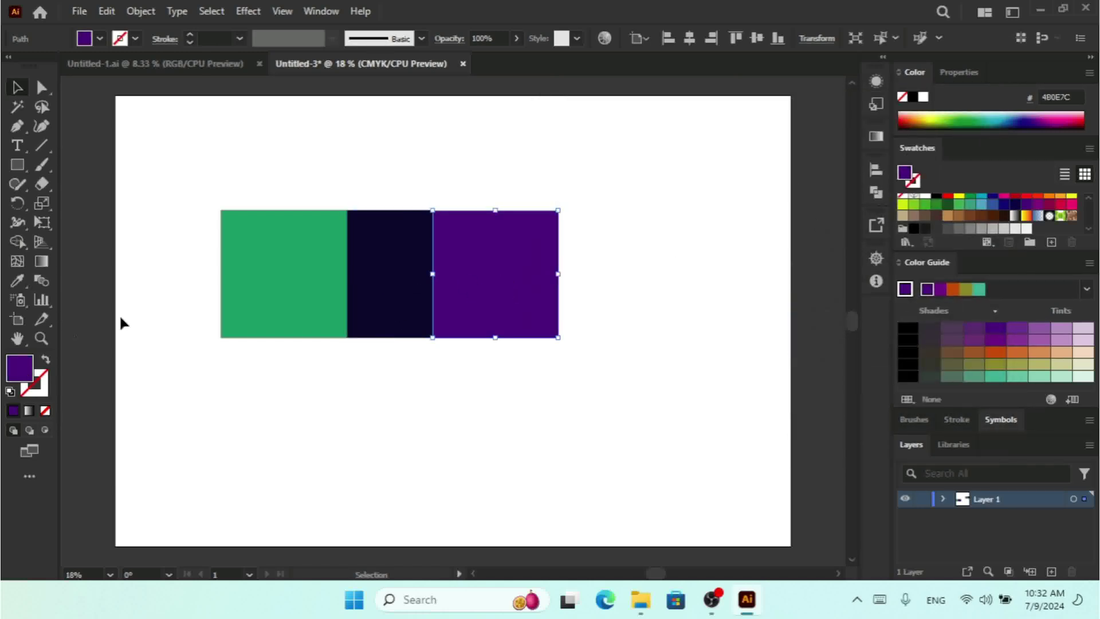
double_click(31, 370)
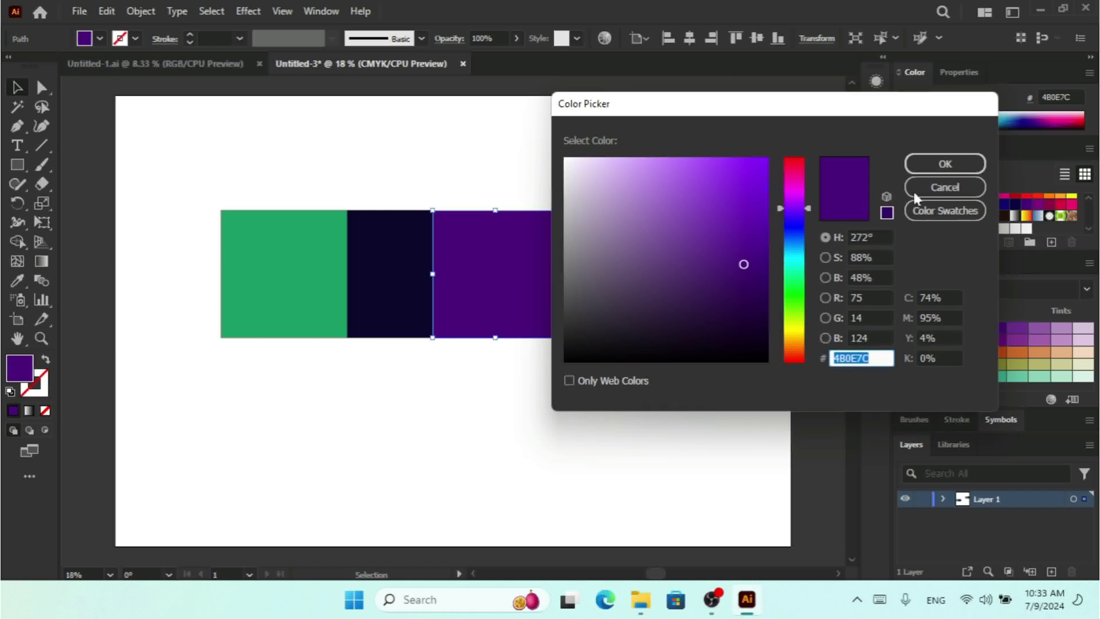
left_click(945, 187)
left_click(297, 280)
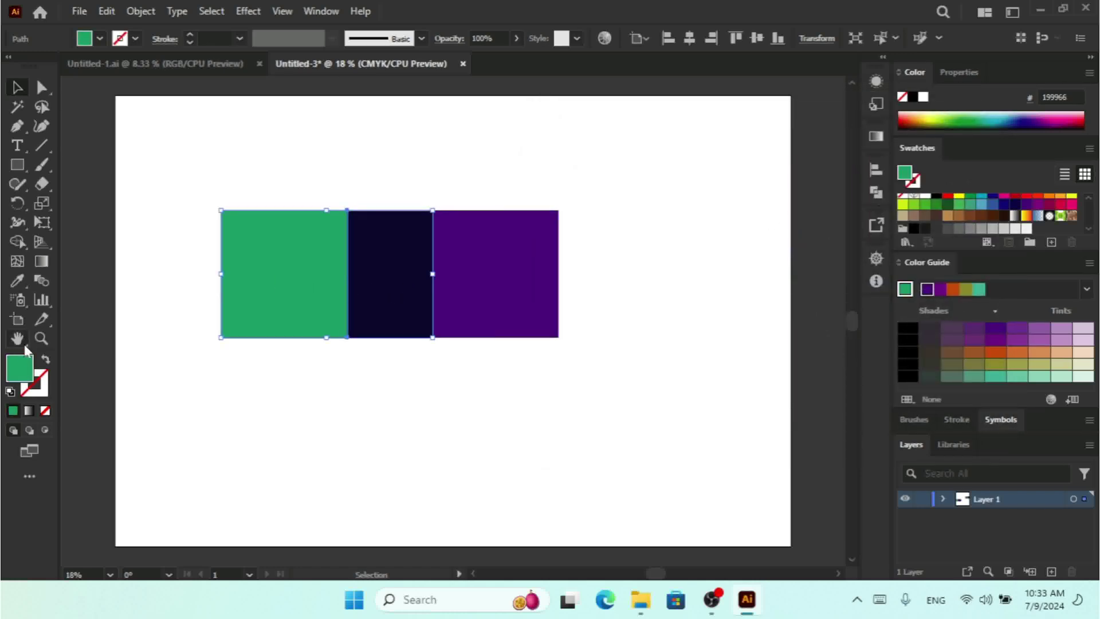
double_click(27, 371)
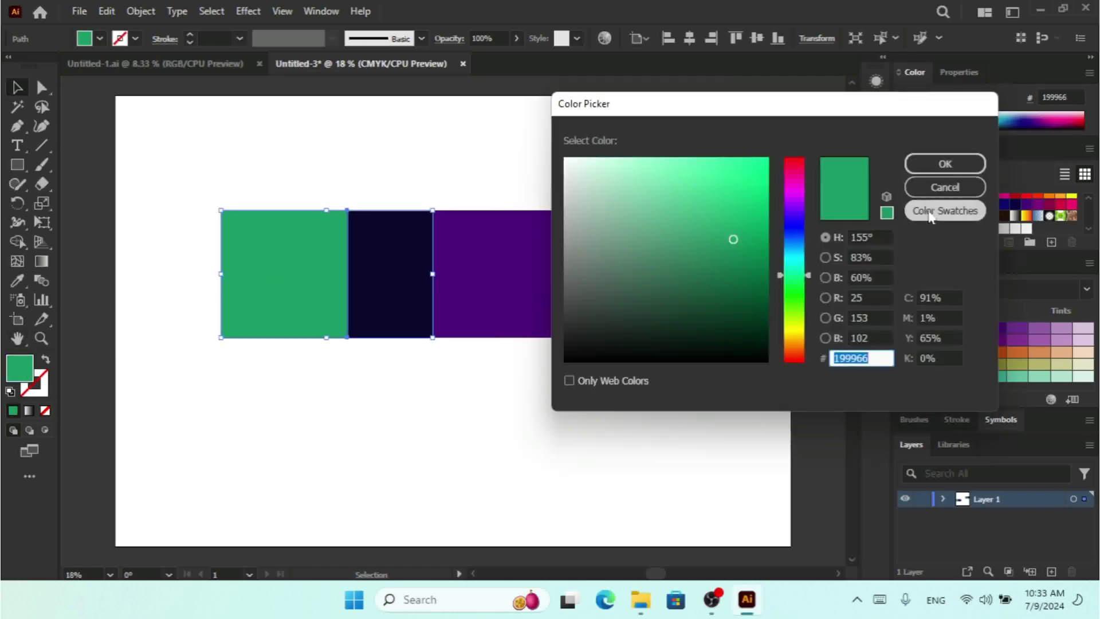
left_click(944, 187)
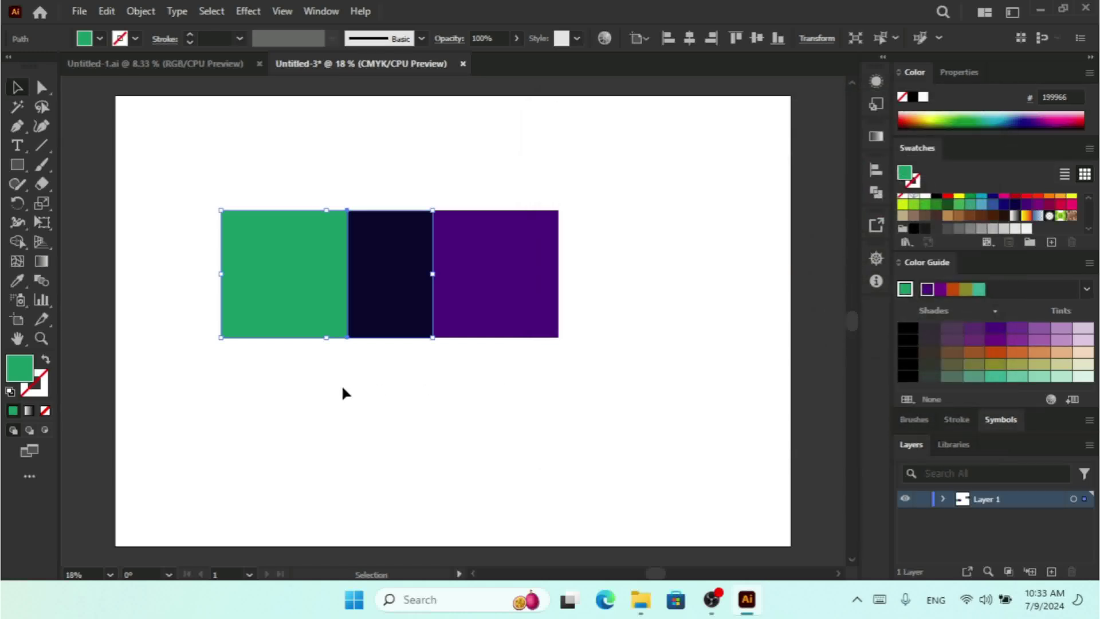
Delete all of the green, dark and purple pieces from the artboard
left_click_drag(624, 398, 197, 191)
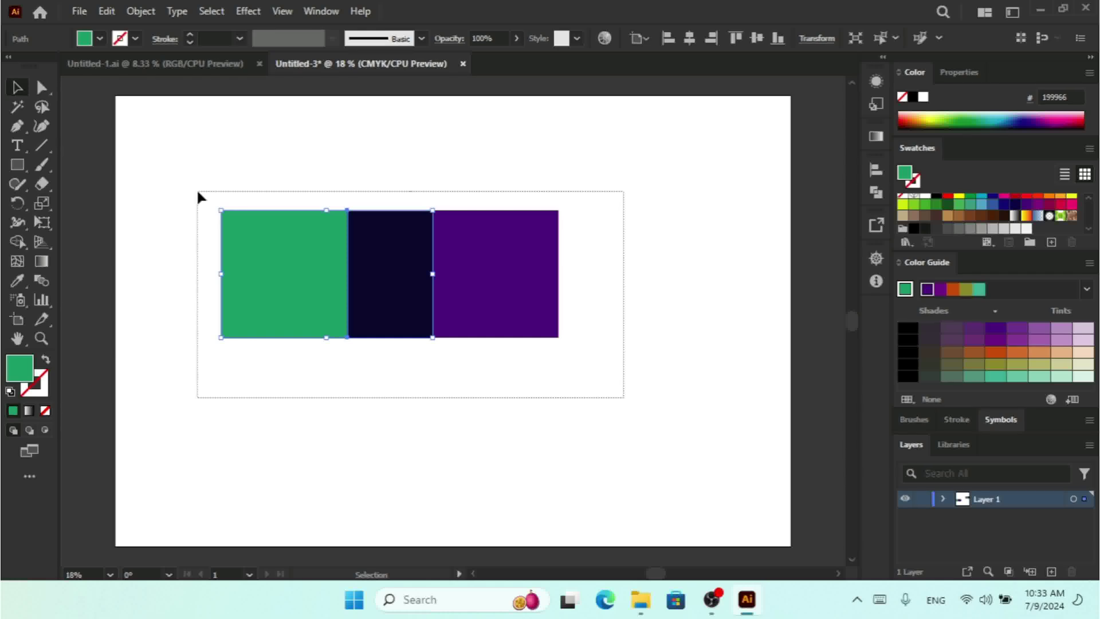
left_click_drag(198, 192, 198, 192)
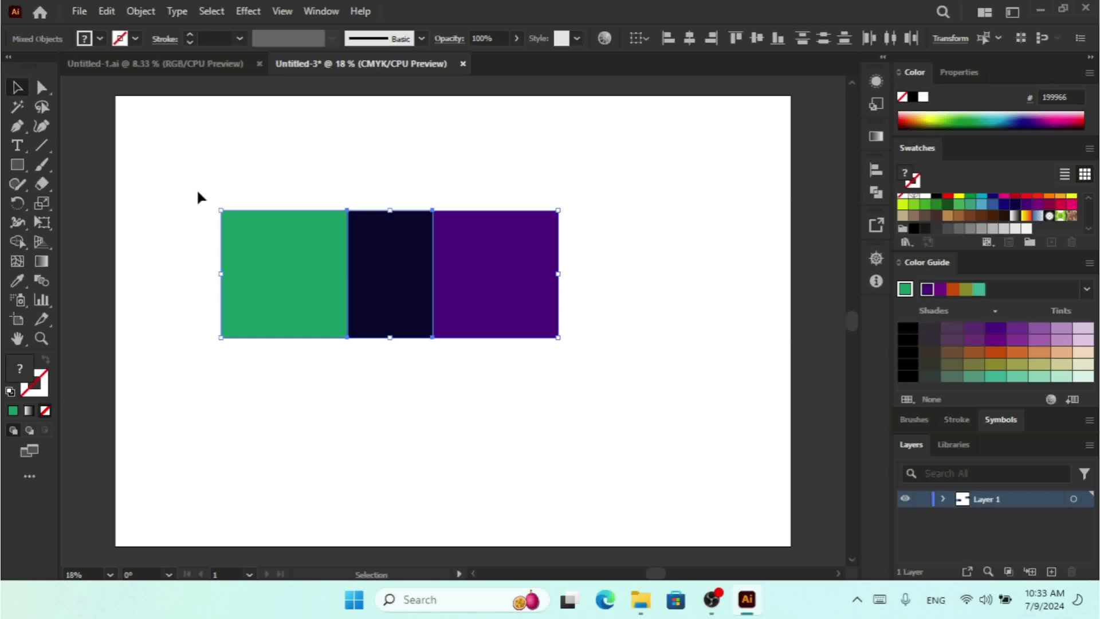
key("Delete")
Move the linked U LETTER THUMBNAIL.ai image from beside the artboard onto the artboard's left half
key("ctrl+minus")
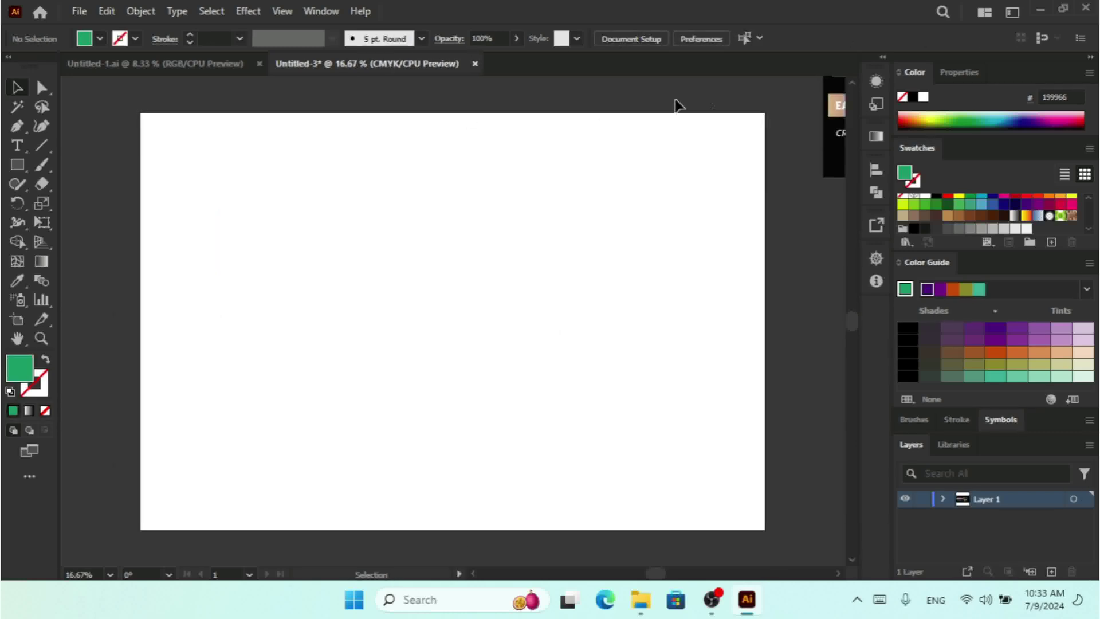
left_click_drag(834, 155, 260, 305)
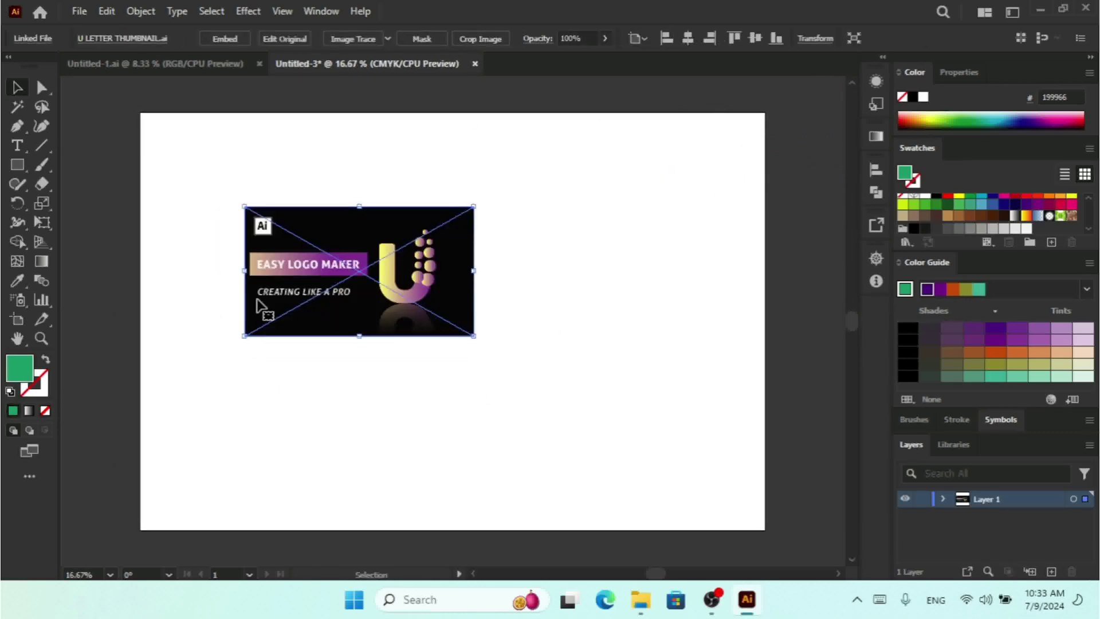
key("ctrl+plus")
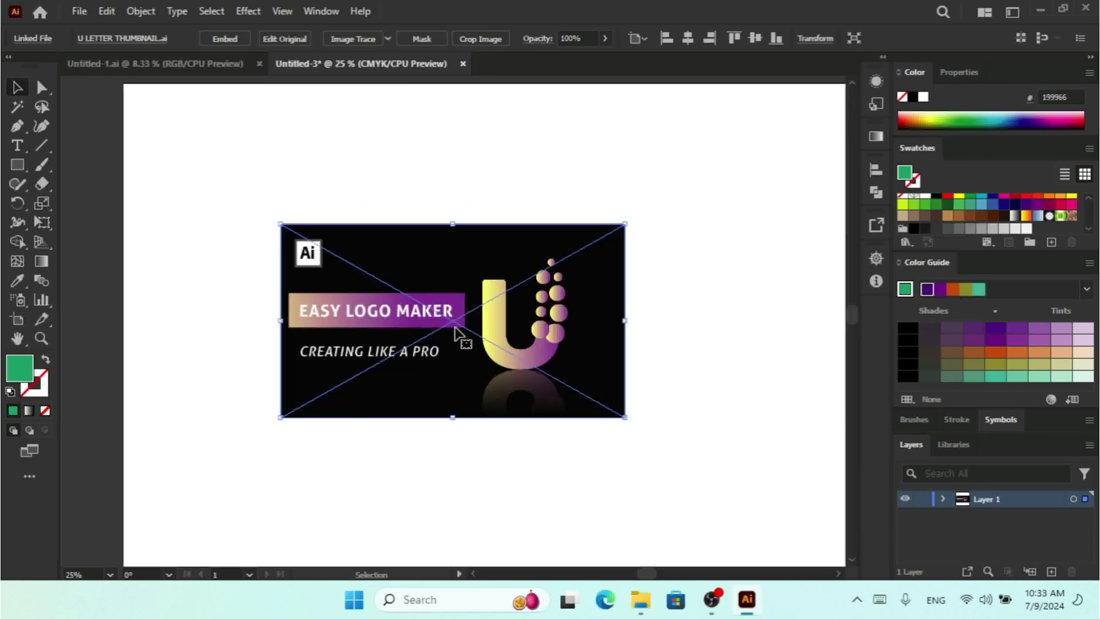
left_click_drag(621, 381, 505, 351)
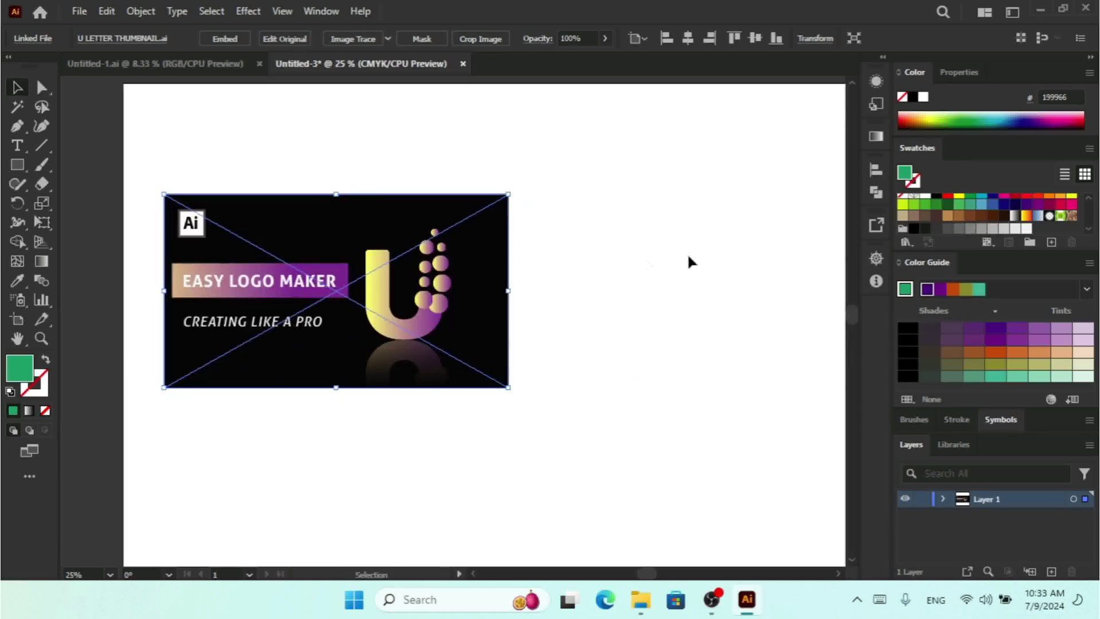
left_click(150, 39)
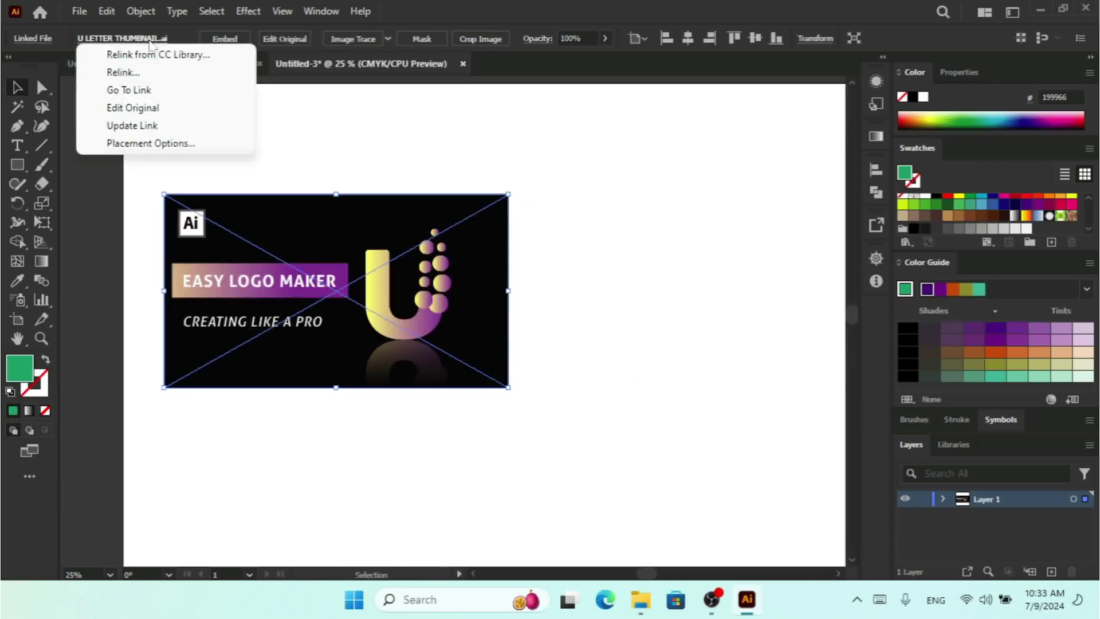
left_click(619, 256)
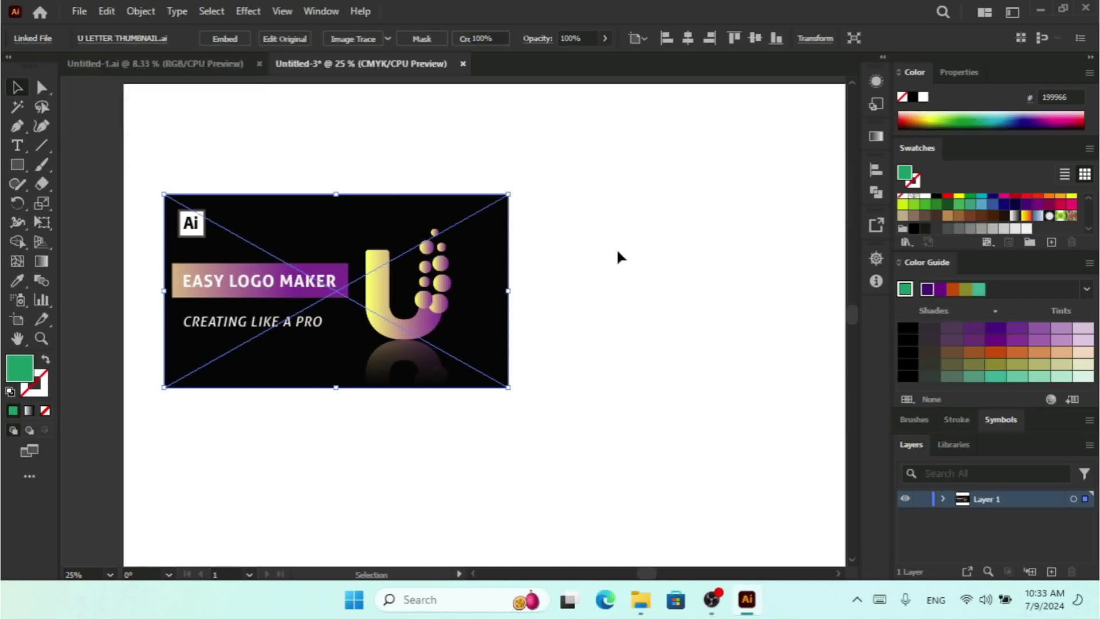
left_click(617, 251)
Open the Flatten Transparency settings for the linked U LETTER THUMBNAIL.ai image, keeping the artwork in view
left_click(361, 287)
left_click(141, 12)
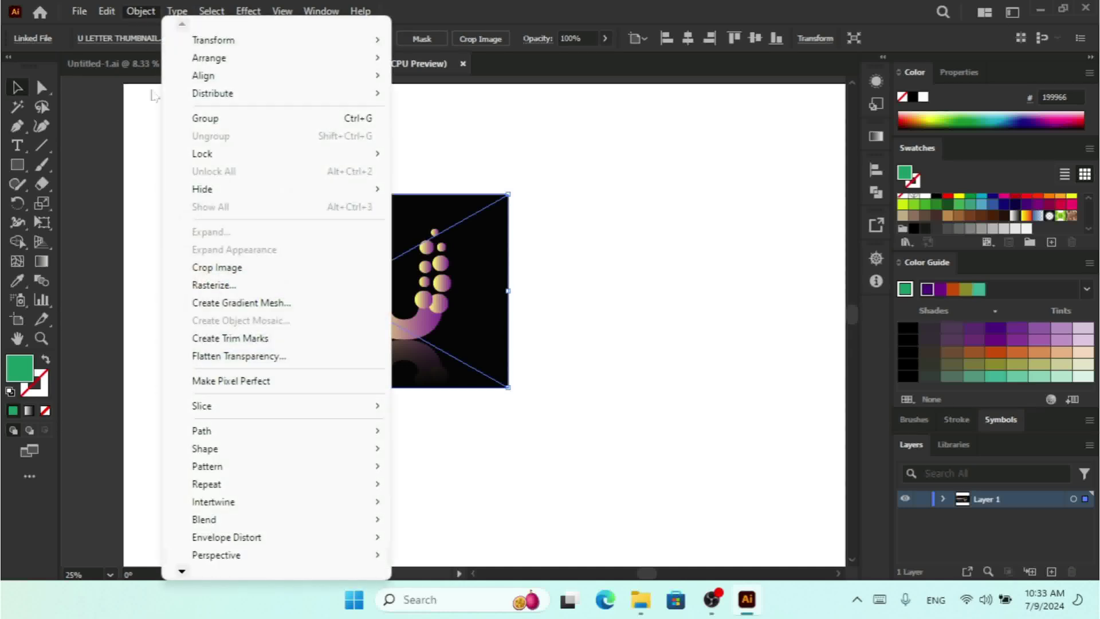
left_click(241, 356)
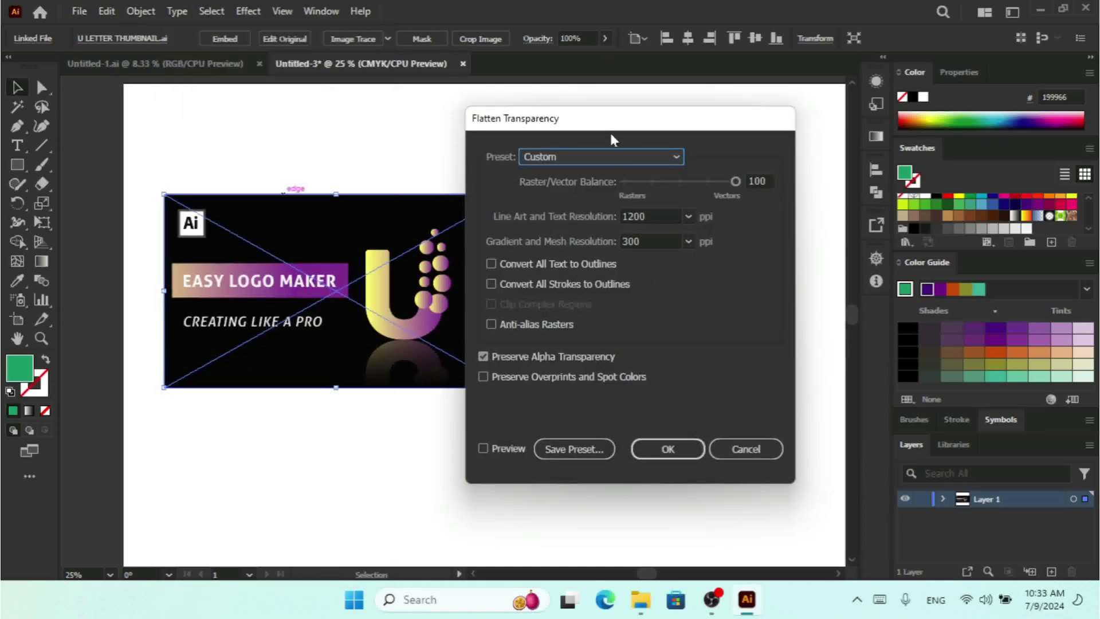
left_click_drag(611, 135, 745, 124)
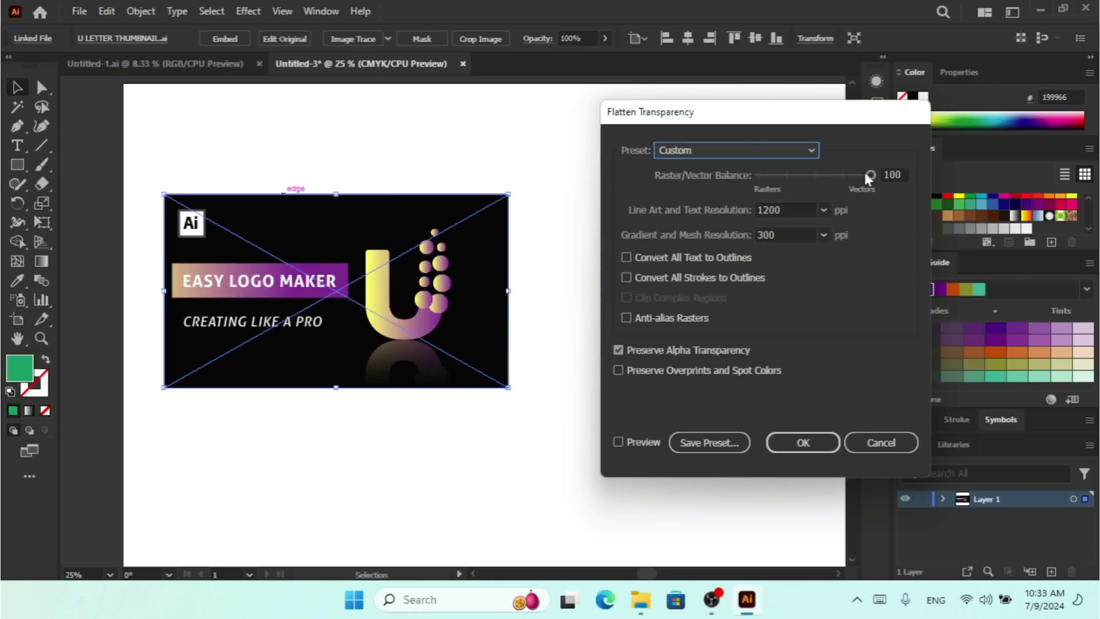
Try a raster/vector balance of 0, enable Anti-alias Rasters, and return the balance to 100
left_click_drag(865, 173, 734, 187)
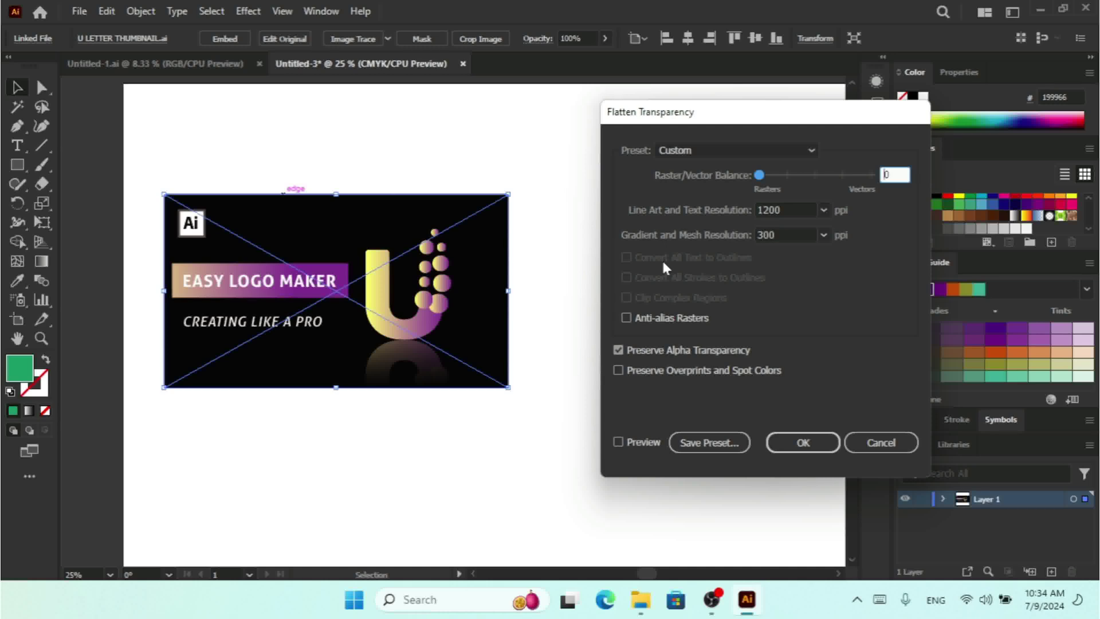
left_click(640, 319)
left_click_drag(758, 175, 870, 177)
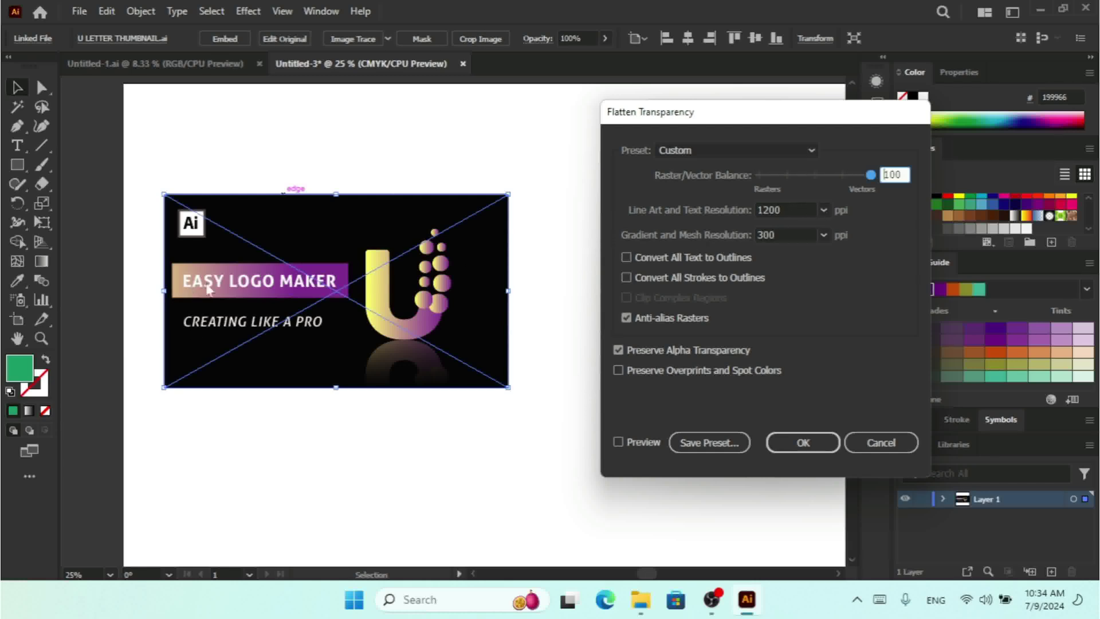
Review the available resolutions for line art and text and for gradients and meshes, leaving both settings as they are
left_click(823, 210)
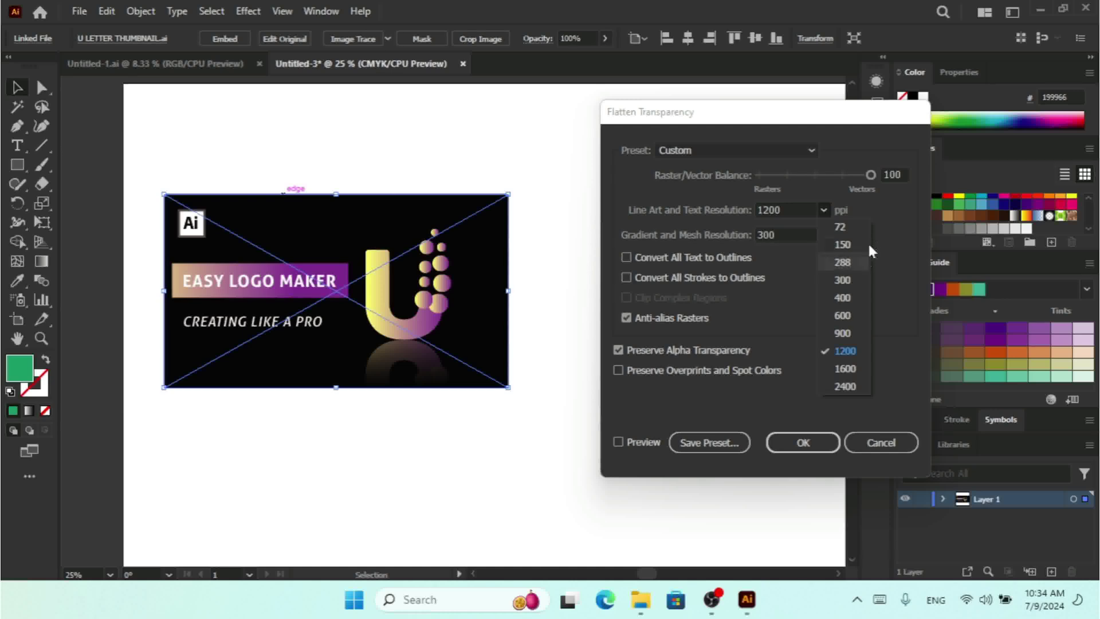
left_click(874, 207)
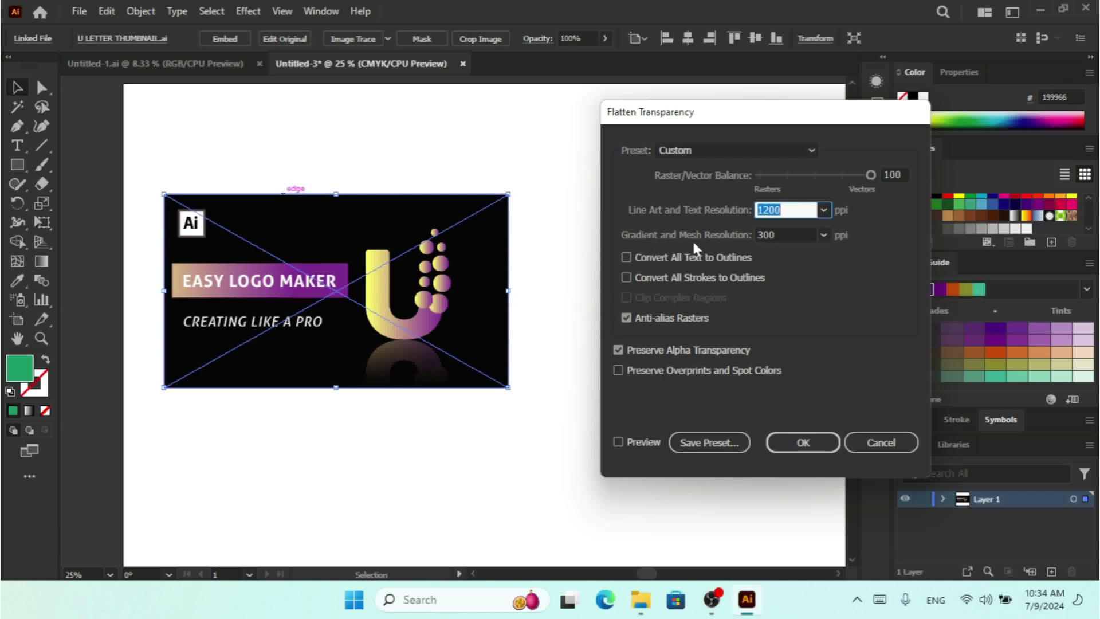
left_click(824, 236)
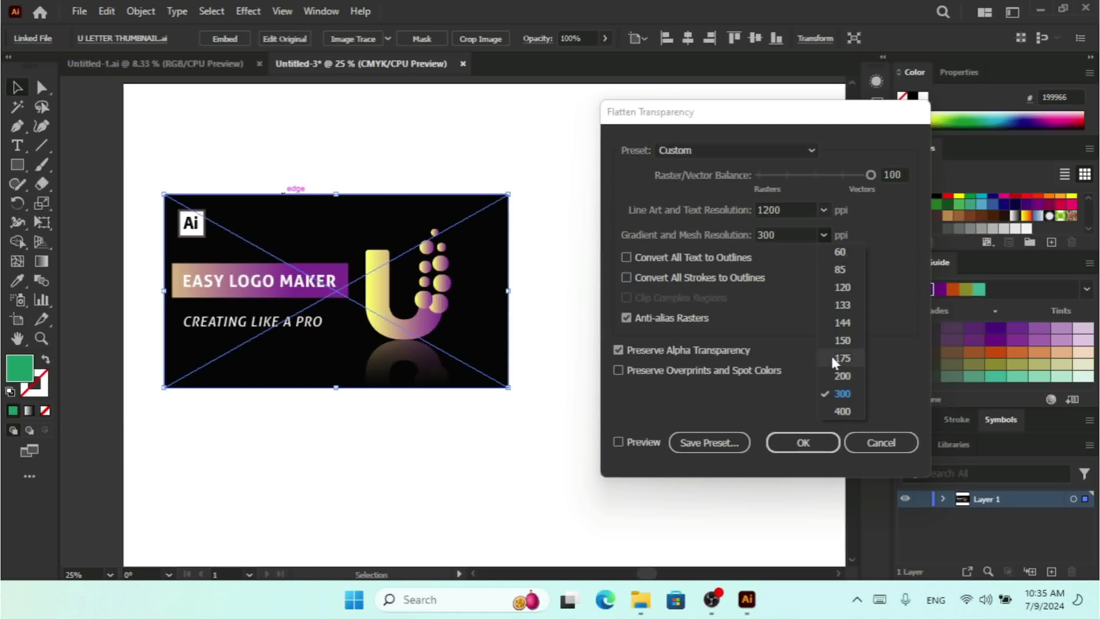
left_click(872, 244)
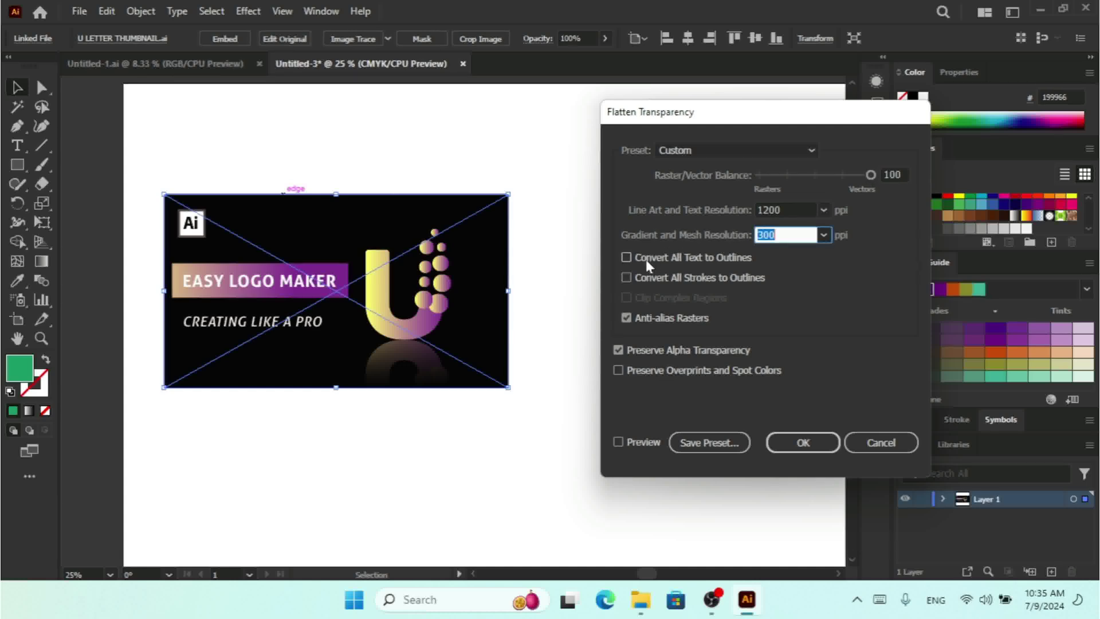
Preview the flattening and enable converting all text and all strokes to outlines
left_click(618, 442)
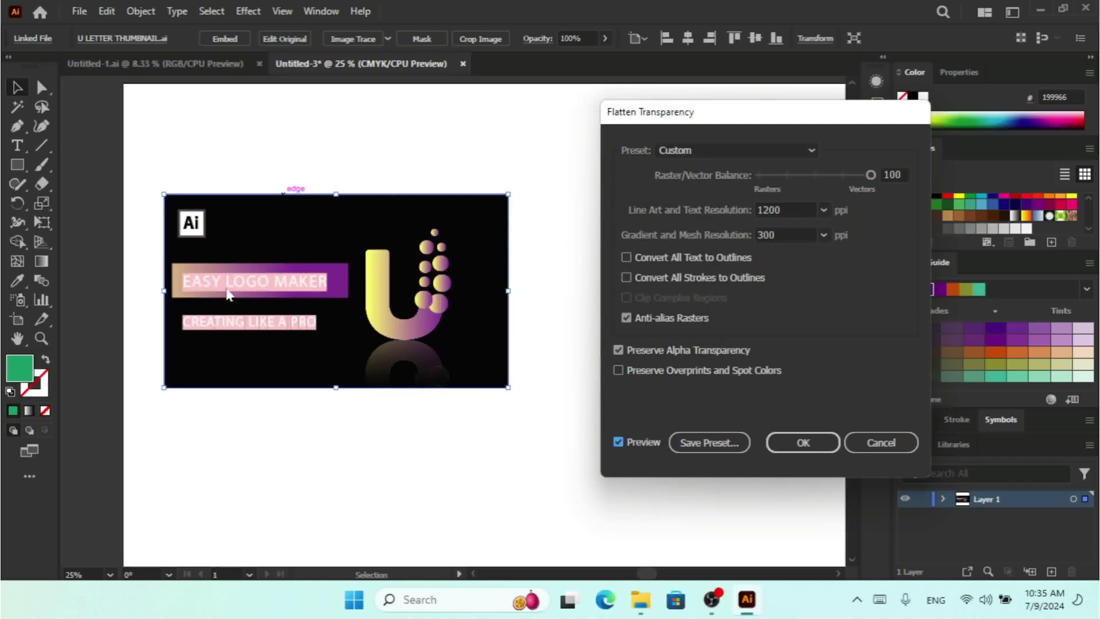
left_click(626, 258)
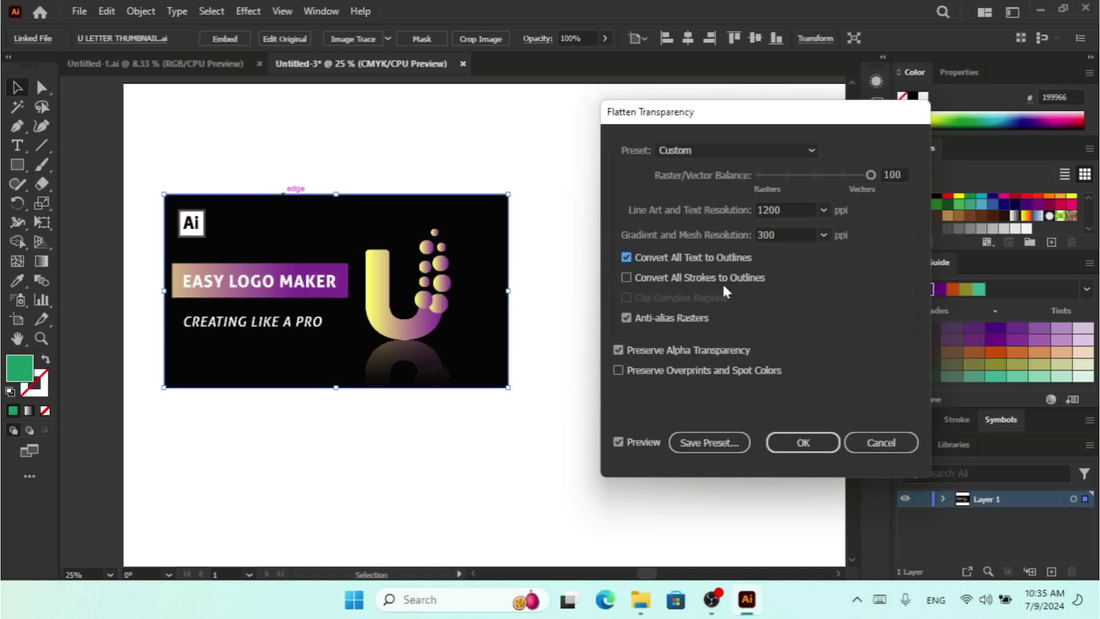
left_click(626, 277)
Try raster/vector balances of 75 and 66 with Clip Complex Regions toggled off, and restore the balance to 100
left_click_drag(857, 179, 846, 171)
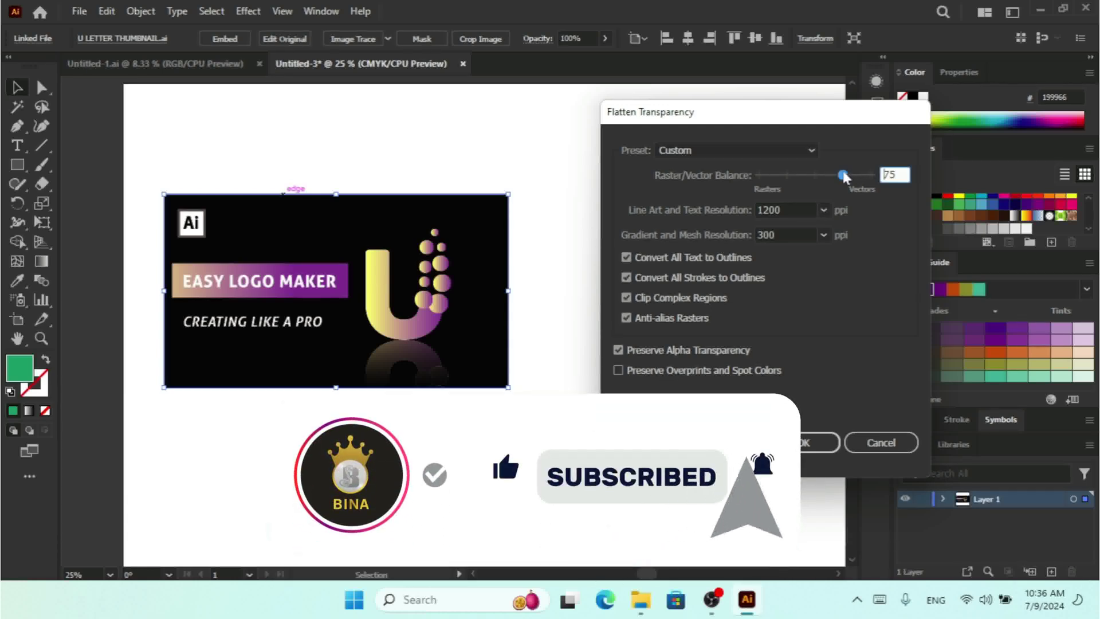
left_click_drag(842, 174, 831, 176)
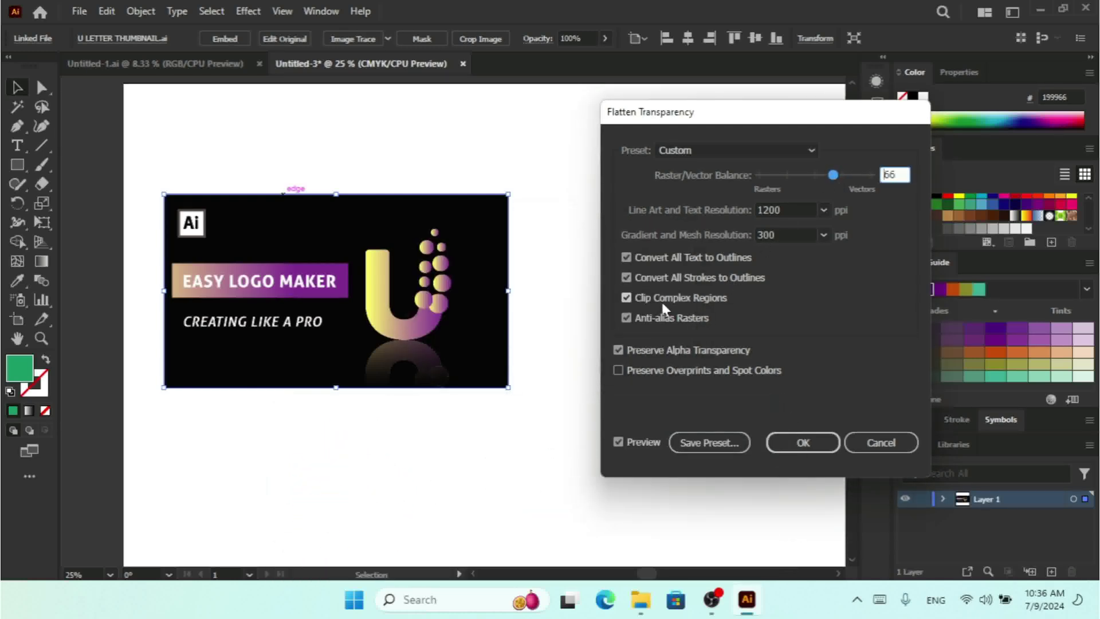
left_click(624, 299)
left_click(623, 299)
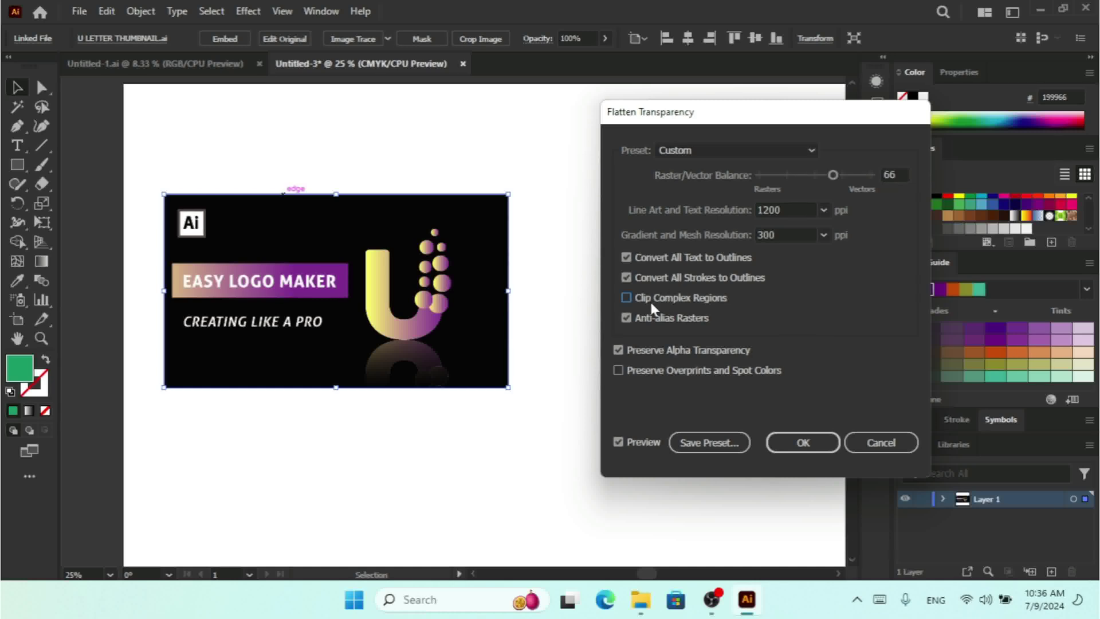
double_click(891, 175)
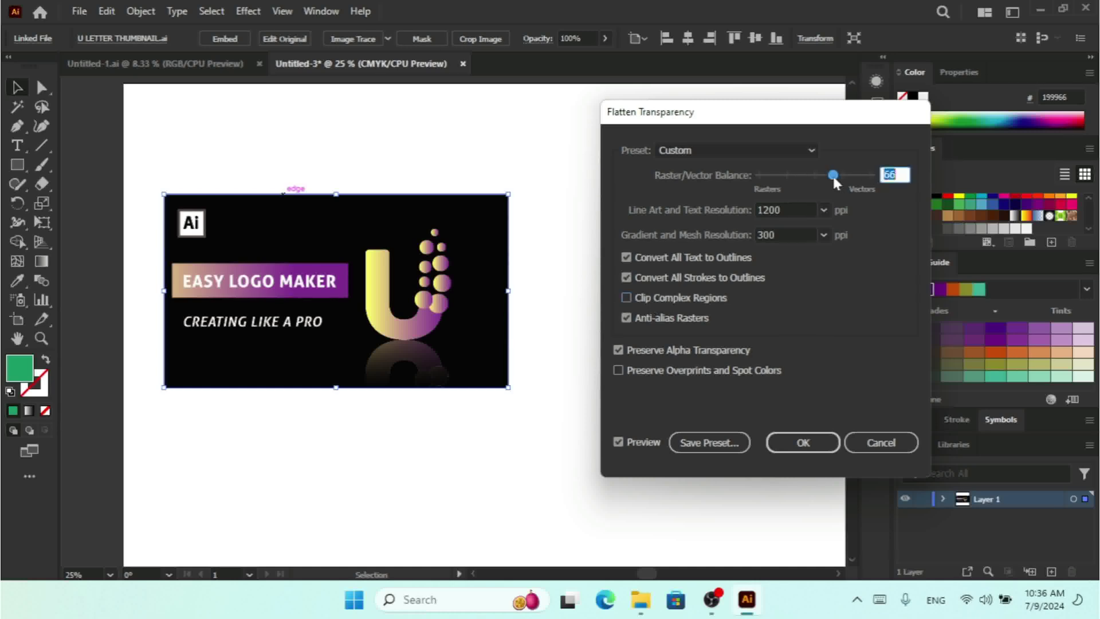
type("100")
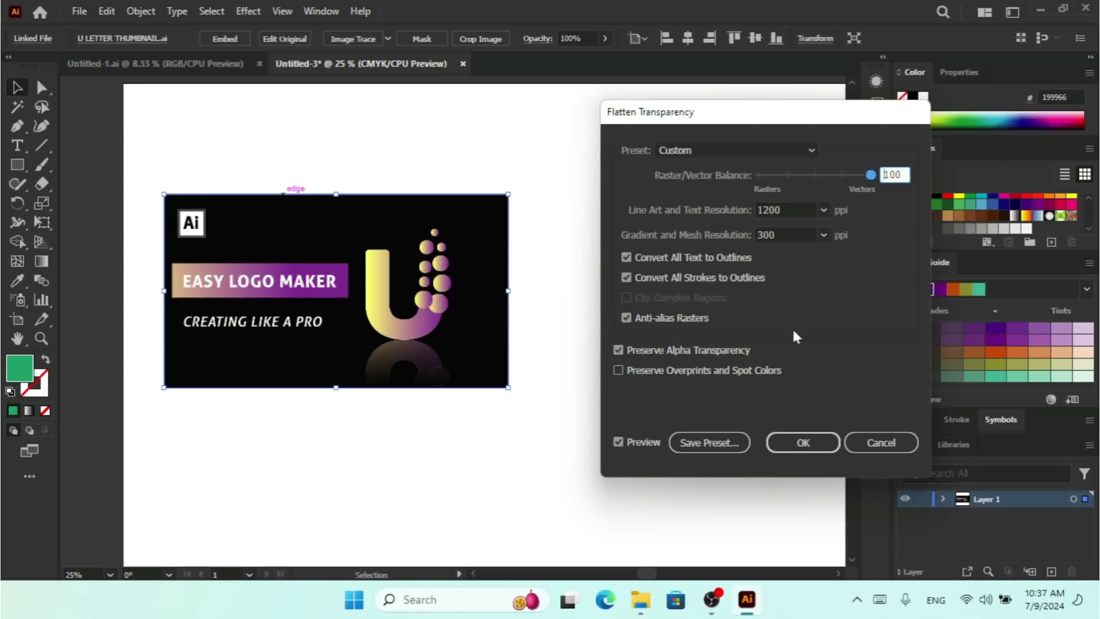
Enable Preserve Overprints and Spot Colors and apply the transparency flattening to the thumbnail image
left_click(618, 371)
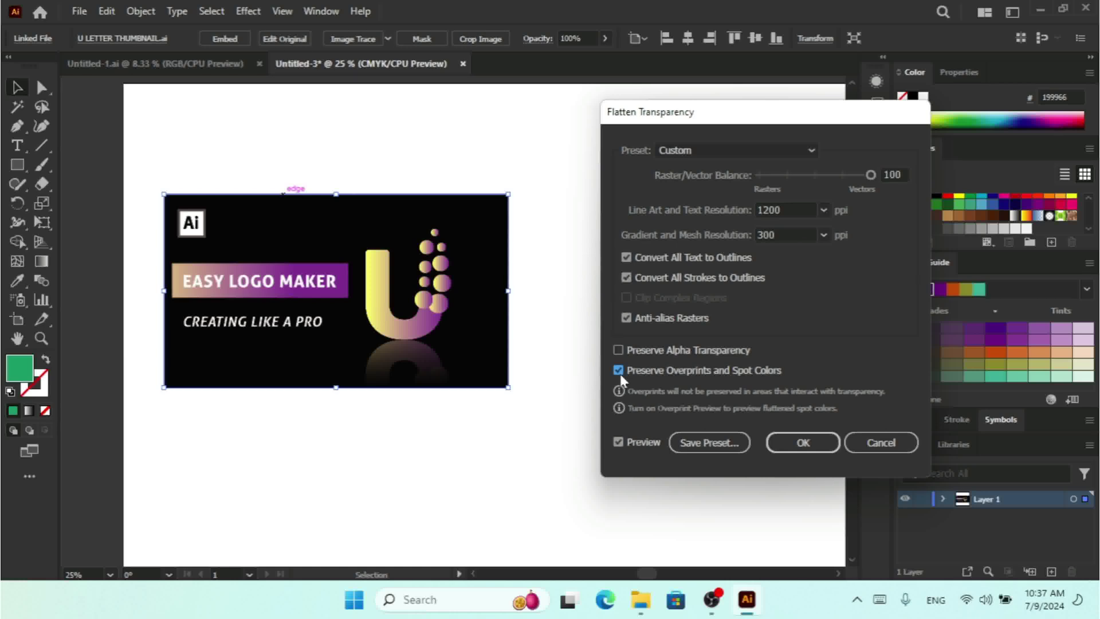
left_click(803, 444)
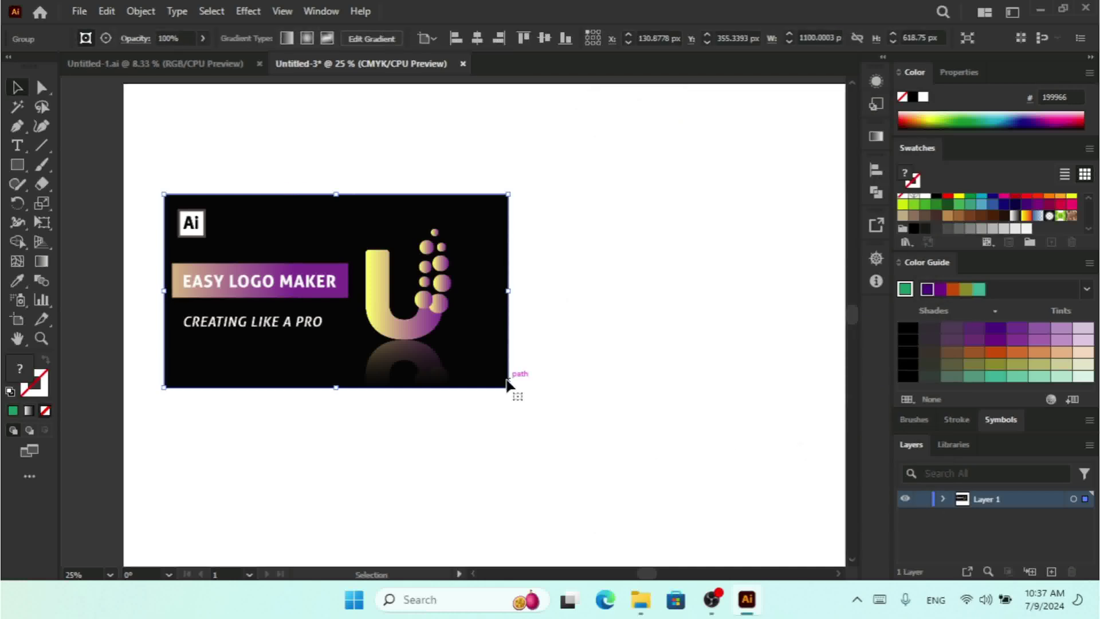
Inspect the custom transparency flattener options in Document Setup and close both dialogs without changes
left_click(79, 13)
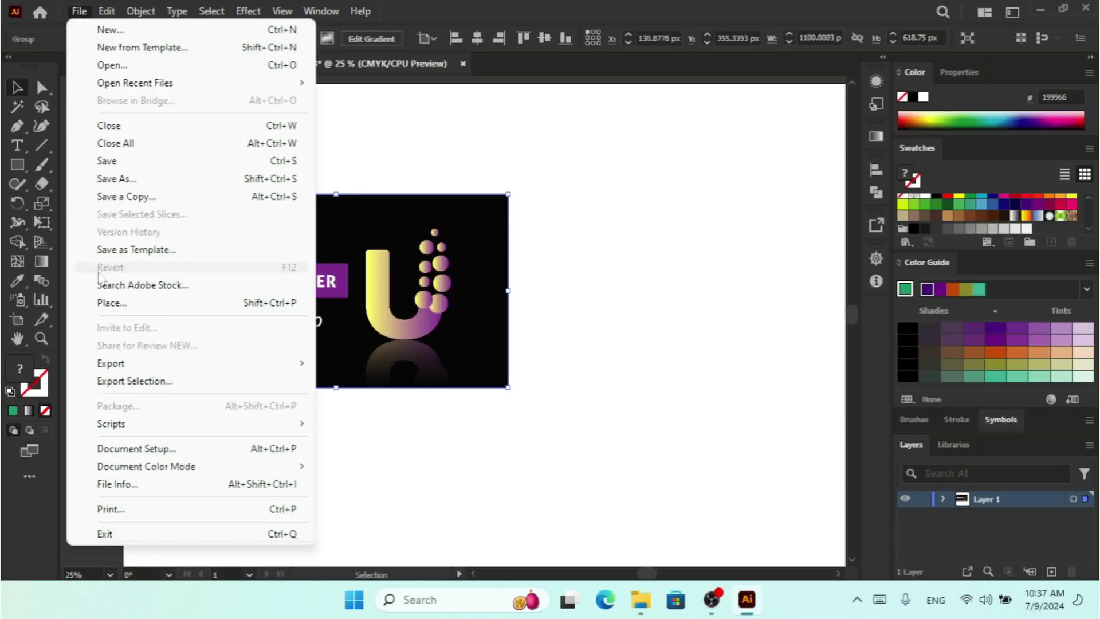
left_click(172, 450)
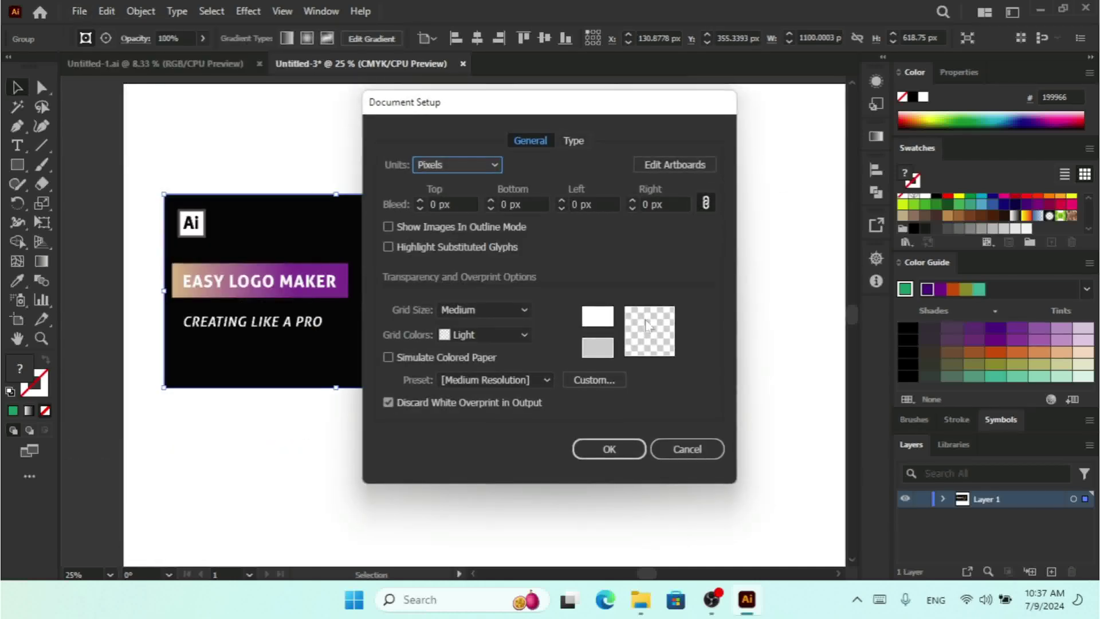
left_click(599, 381)
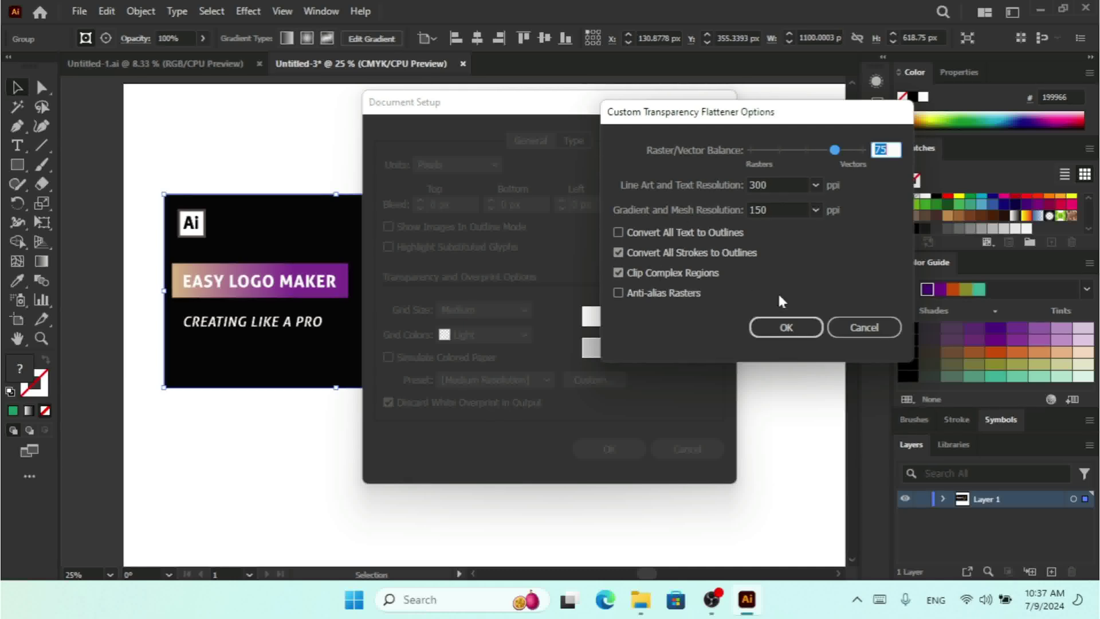
left_click(866, 327)
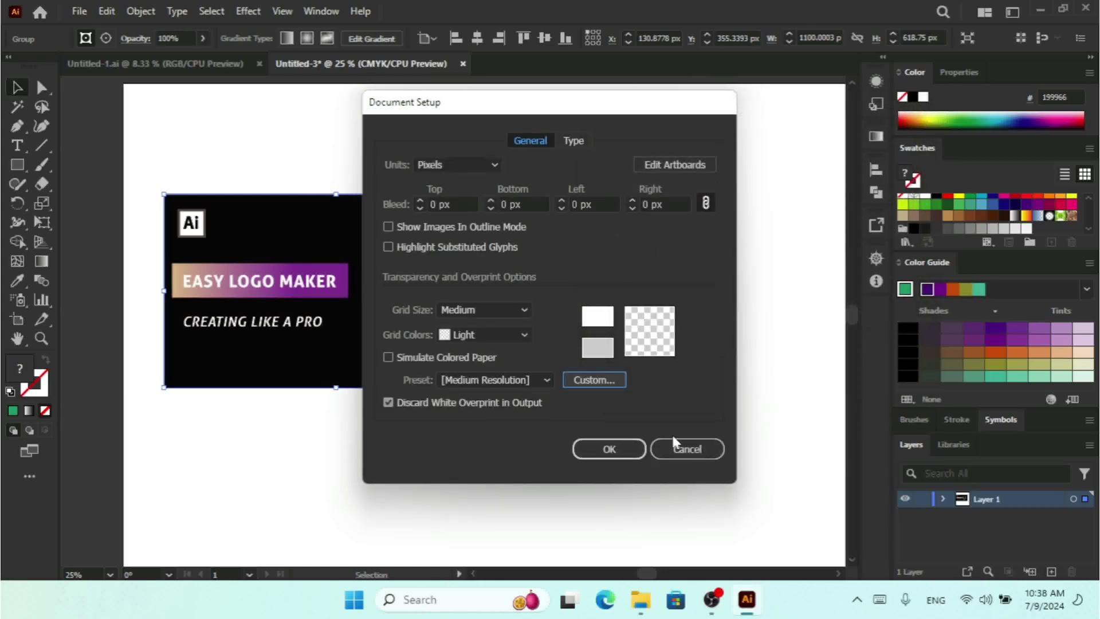
left_click(688, 449)
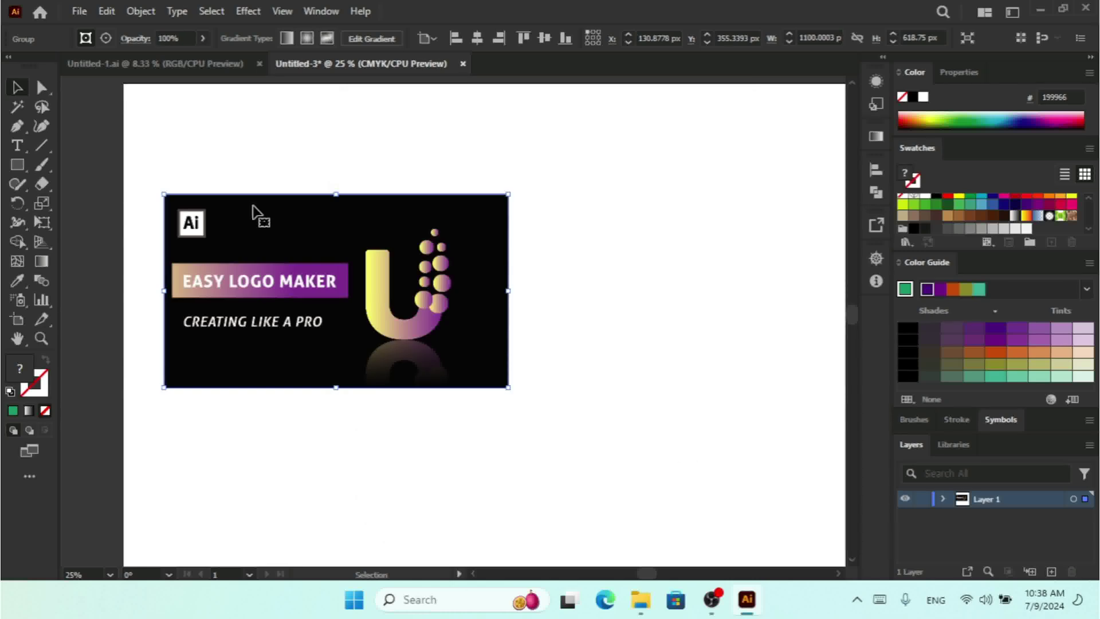